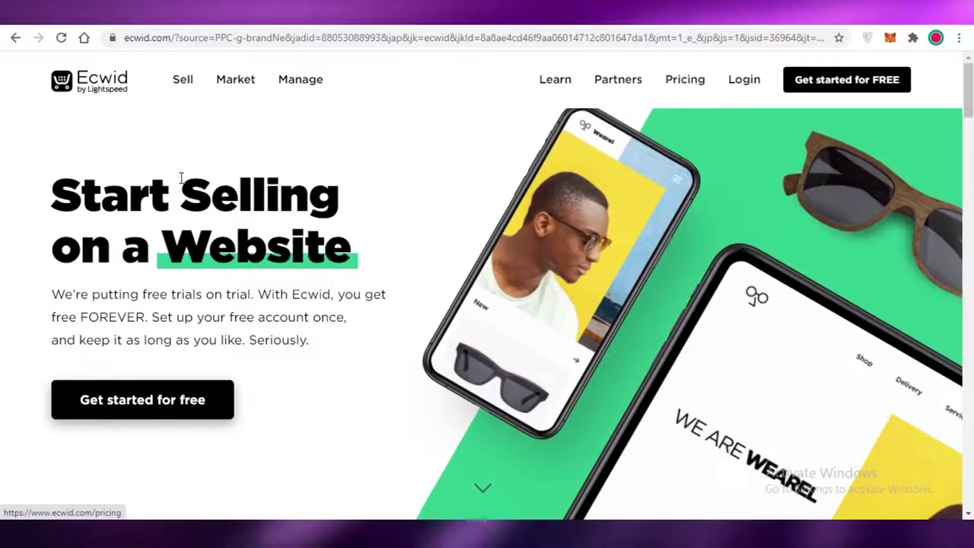
Look through the Ecwid homepage, including its marketing, live support, app market and mobile management sections
scroll(183, 190, down, 15)
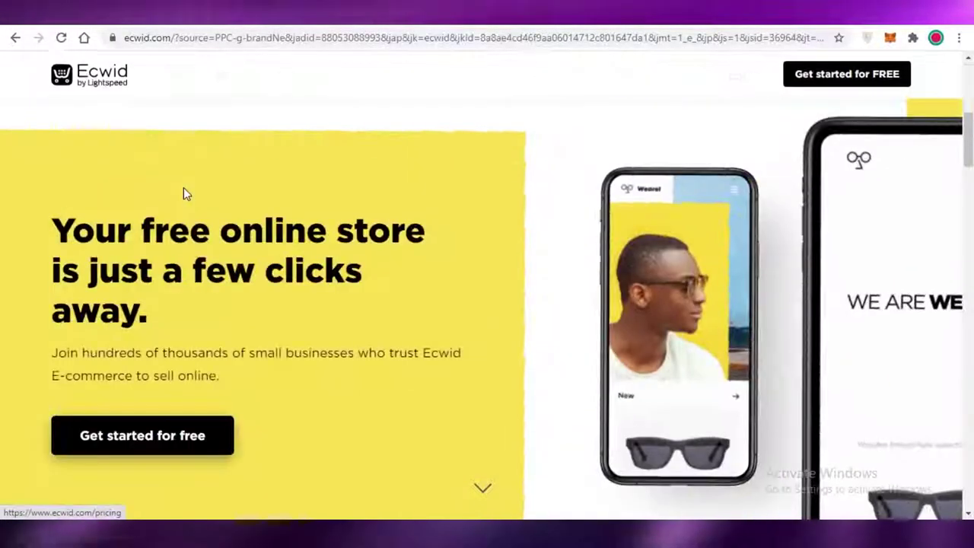
scroll(183, 192, down, 12)
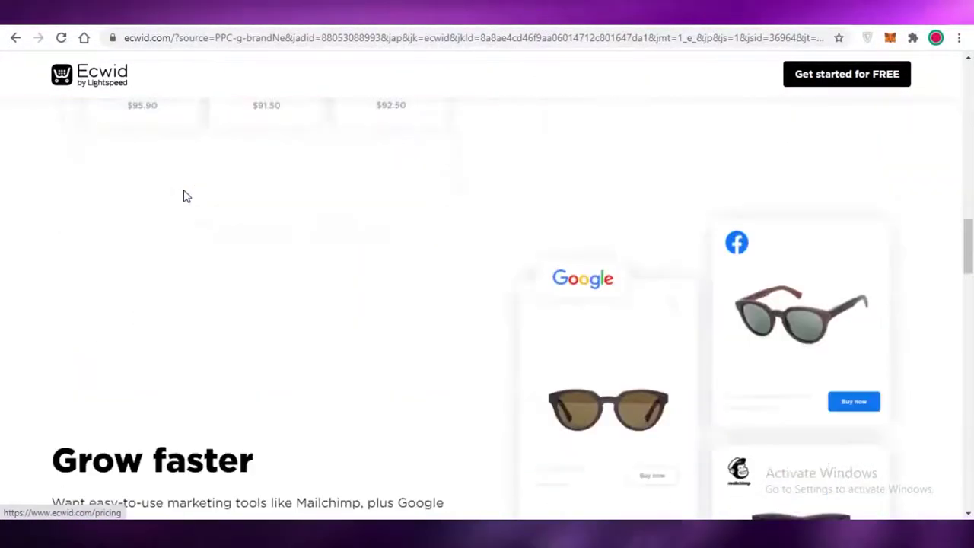
scroll(182, 202, down, 10)
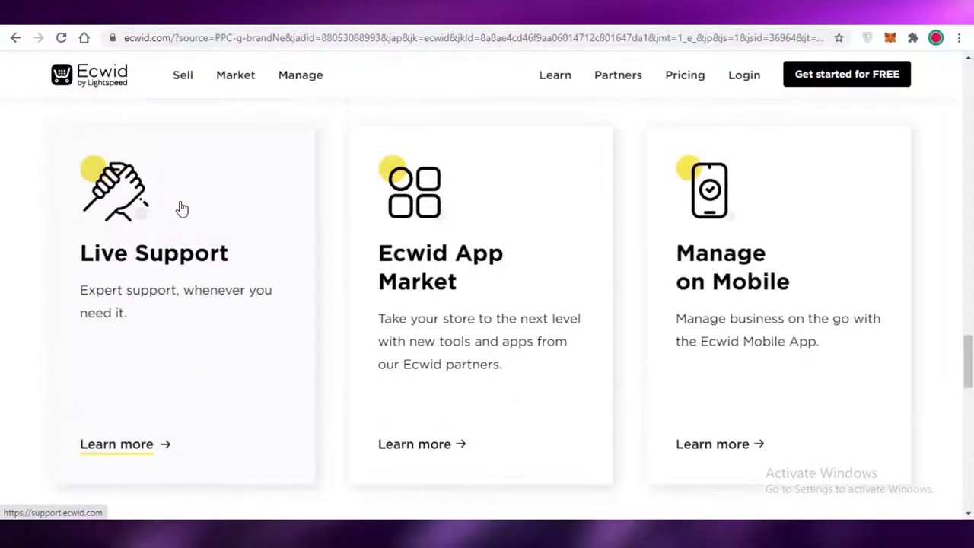
scroll(194, 240, down, 1)
scroll(869, 222, down, 5)
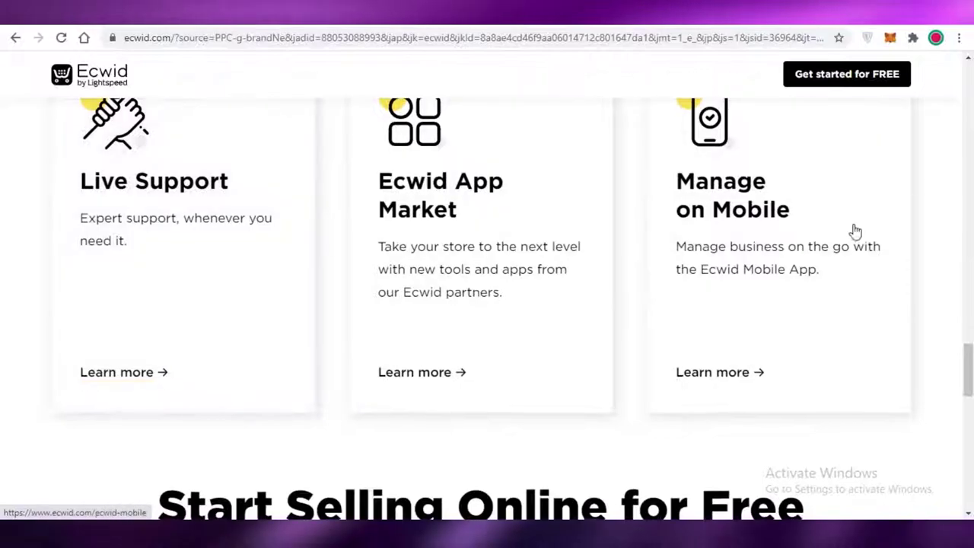
scroll(674, 159, up, 1)
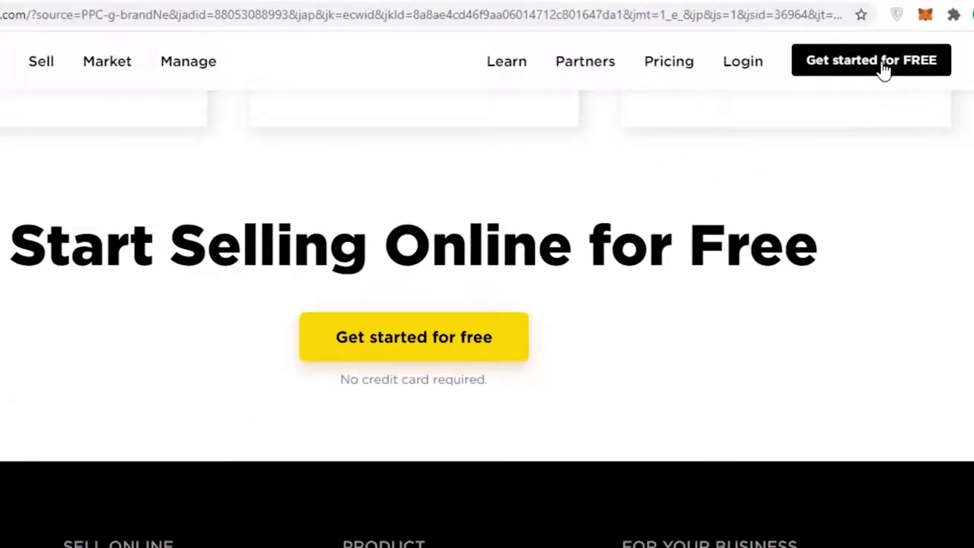
Open the free account sign-up form and look over its registration fields and Apple, Facebook and Google sign-up options
click(883, 68)
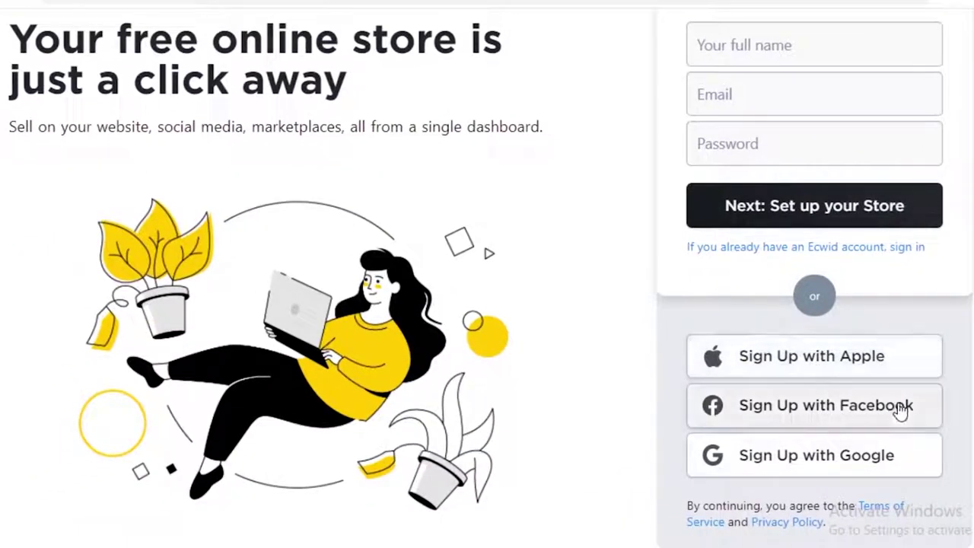
scroll(711, 183, up, 2)
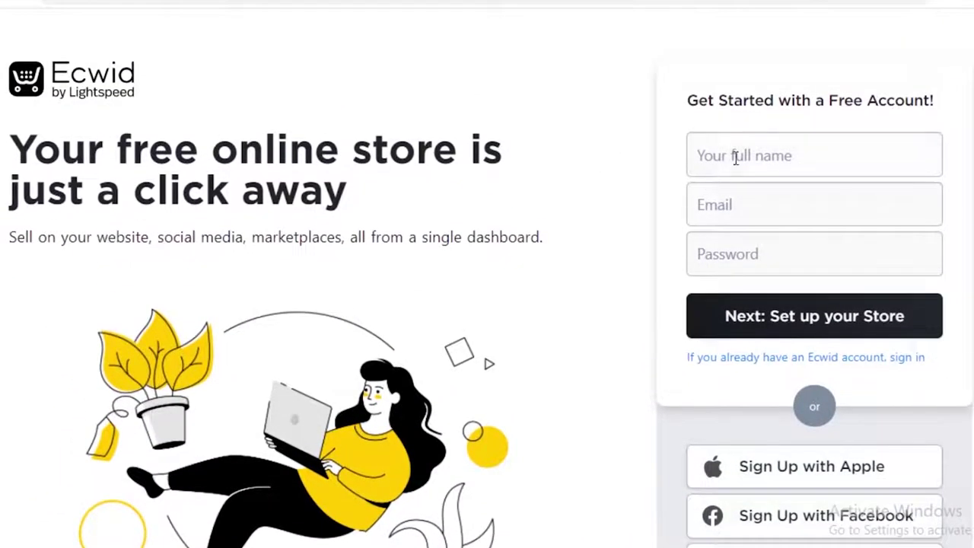
scroll(754, 381, down, 2)
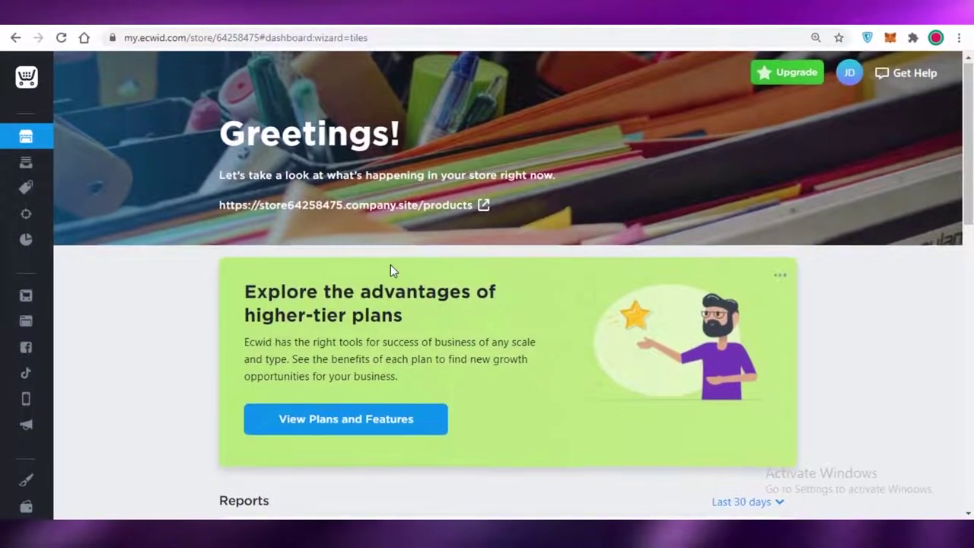
Review the store dashboard from the plans banner through the reports, abandoned carts and recommended reading
scroll(392, 268, down, 5)
scroll(913, 261, down, 5)
scroll(903, 309, up, 10)
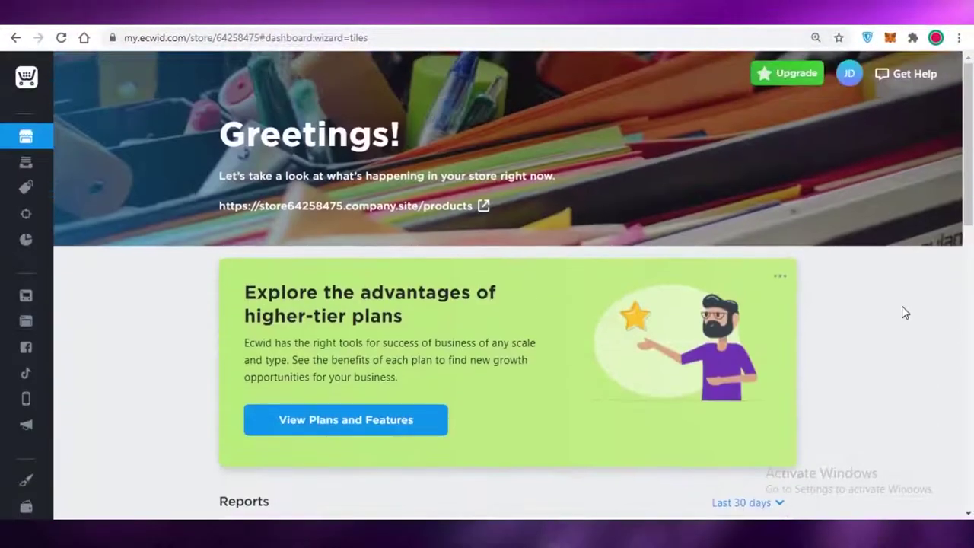
scroll(858, 319, down, 5)
scroll(859, 320, up, 2)
scroll(859, 320, down, 7)
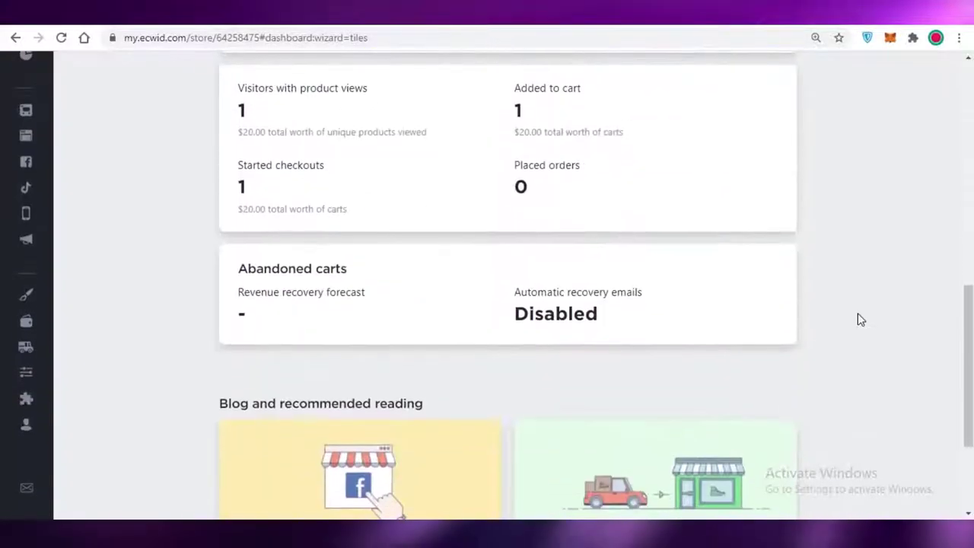
scroll(617, 175, down, 1)
scroll(617, 170, up, 8)
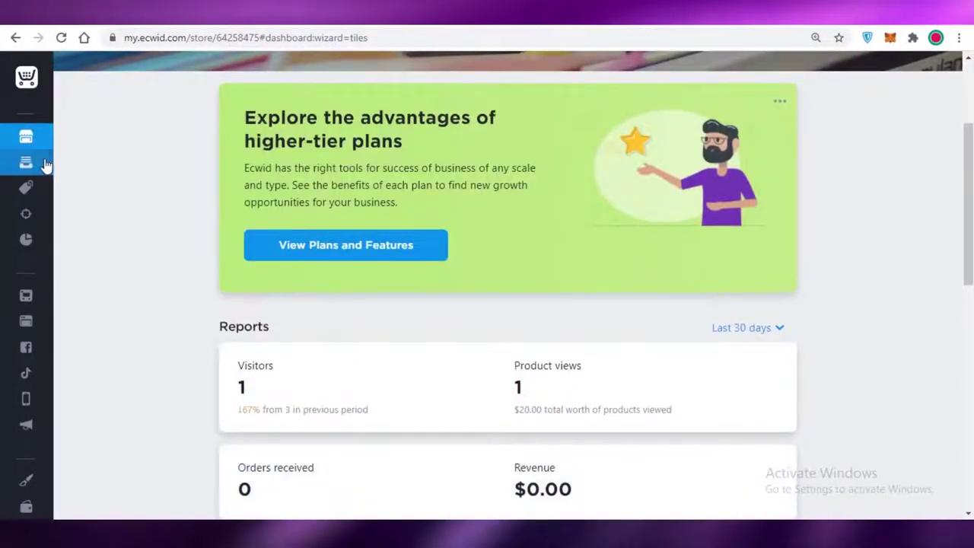
Preview the My Sales, Catalog and Reports entries of the store navigation
mouse_move(44, 165)
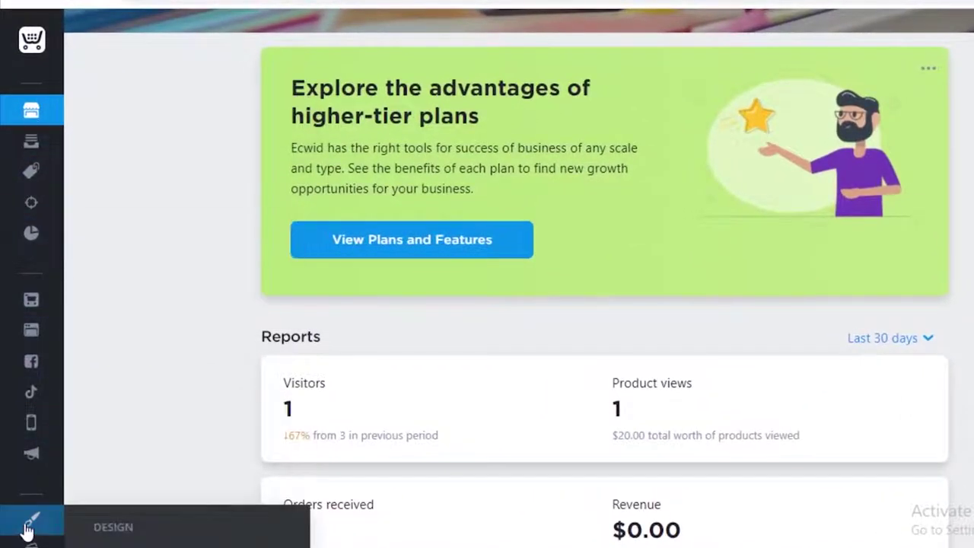
mouse_move(36, 146)
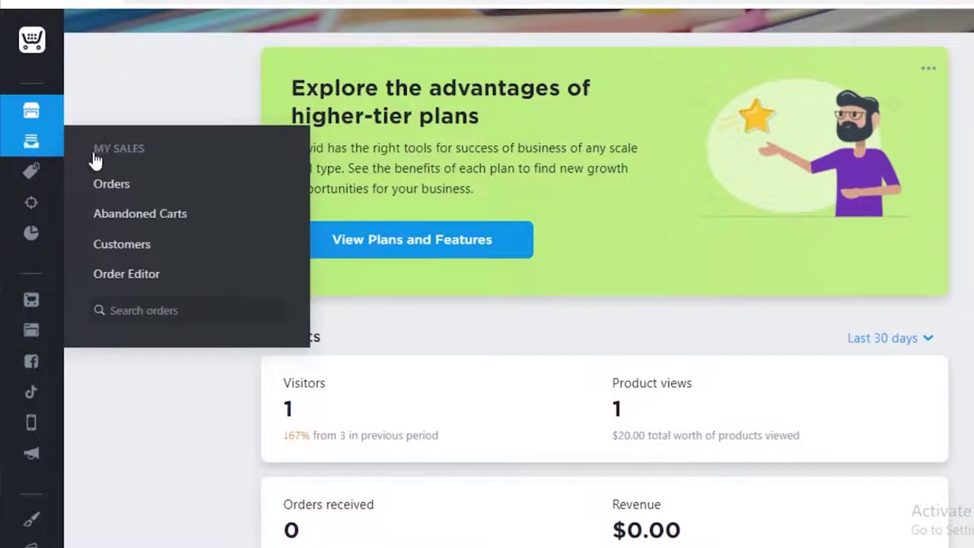
mouse_move(35, 172)
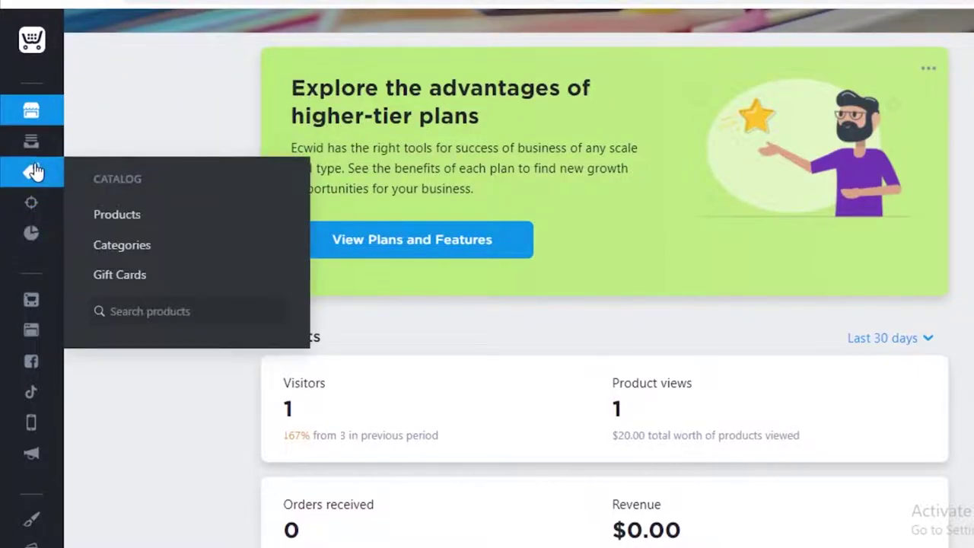
mouse_move(31, 213)
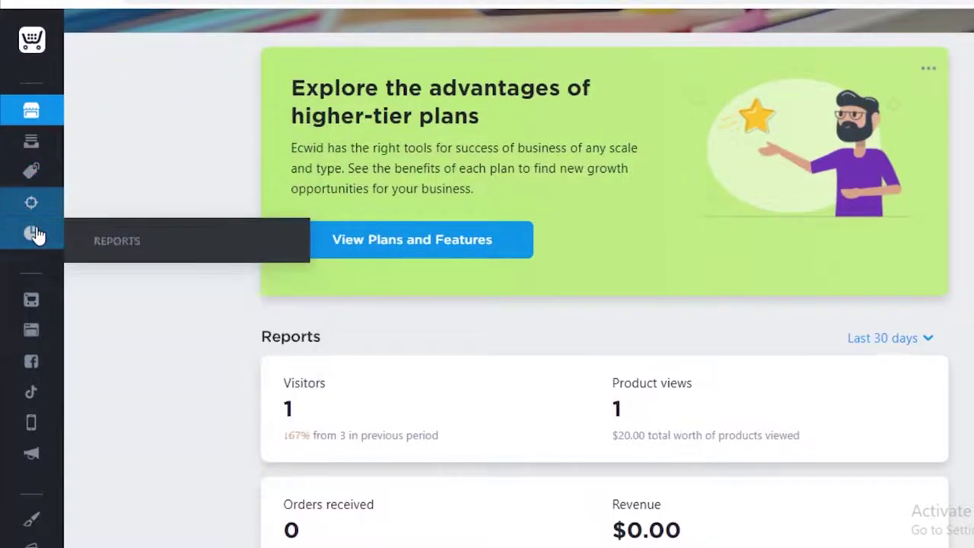
Open the Sell Everywhere page and look through its mobile, POS, Facebook and Instagram sales channels
click(31, 301)
scroll(148, 239, down, 4)
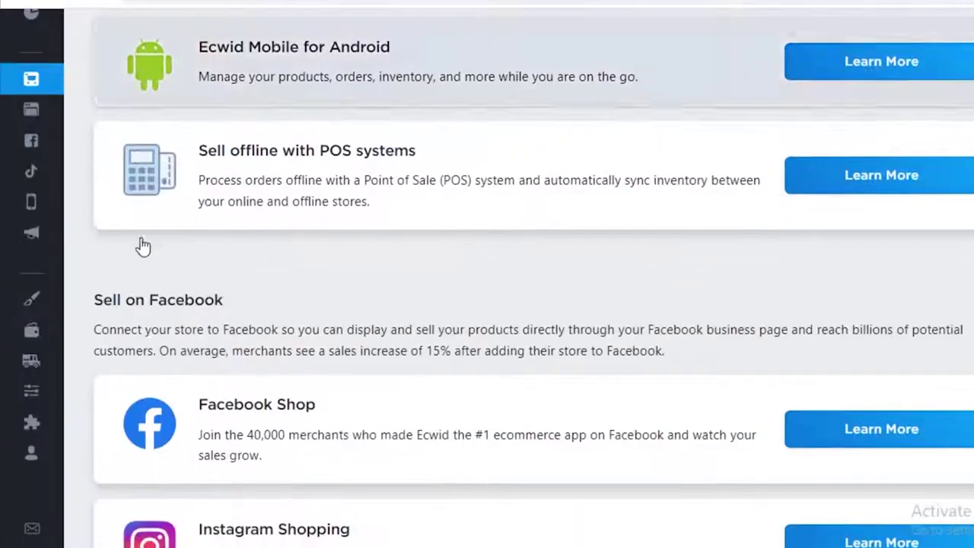
scroll(616, 76, up, 4)
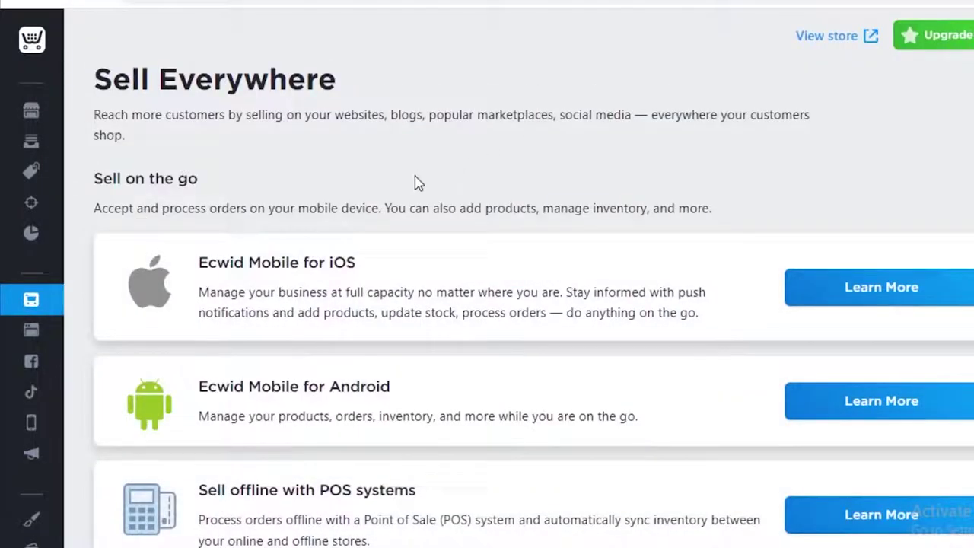
Preview the Website options, and open and read the page about the mobile app for iPhone, iPad and Android
mouse_move(27, 330)
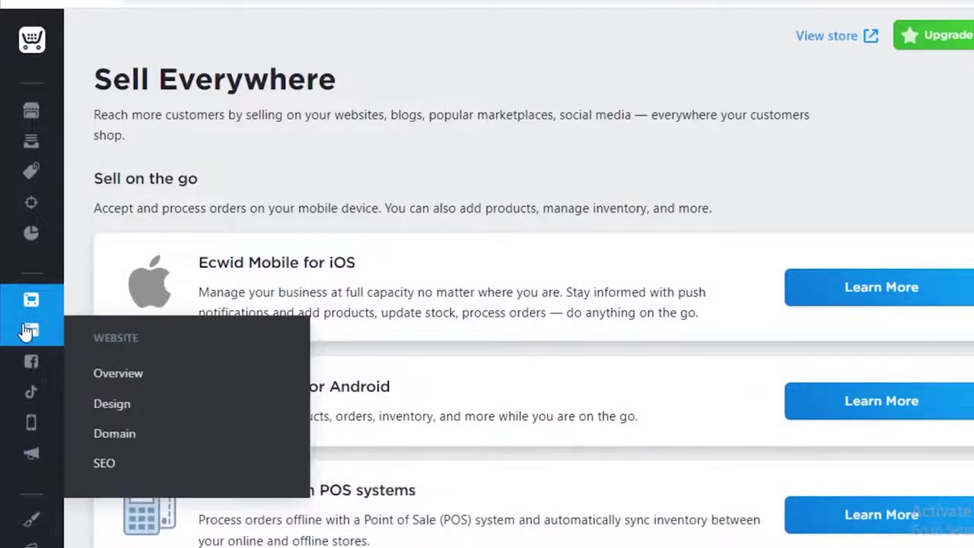
click(31, 427)
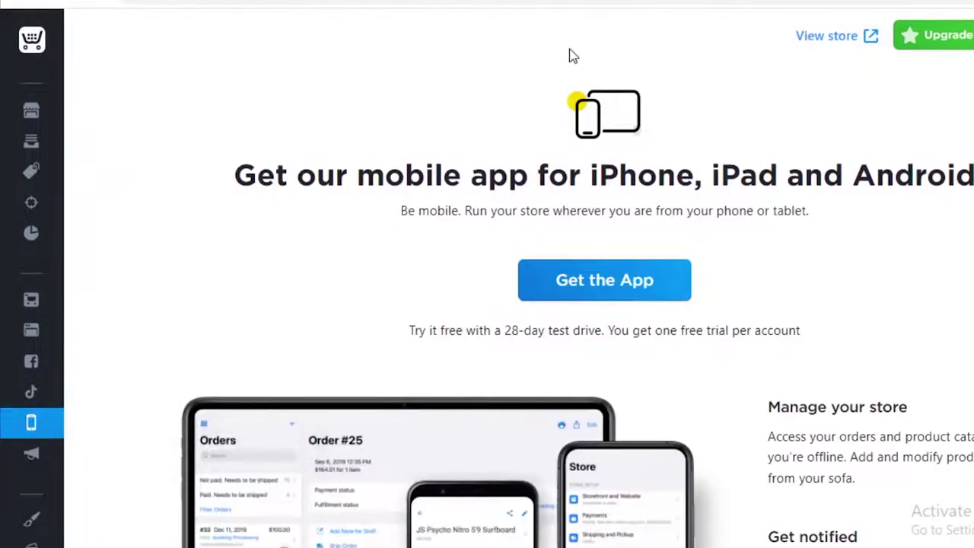
scroll(515, 119, down, 4)
scroll(455, 191, up, 4)
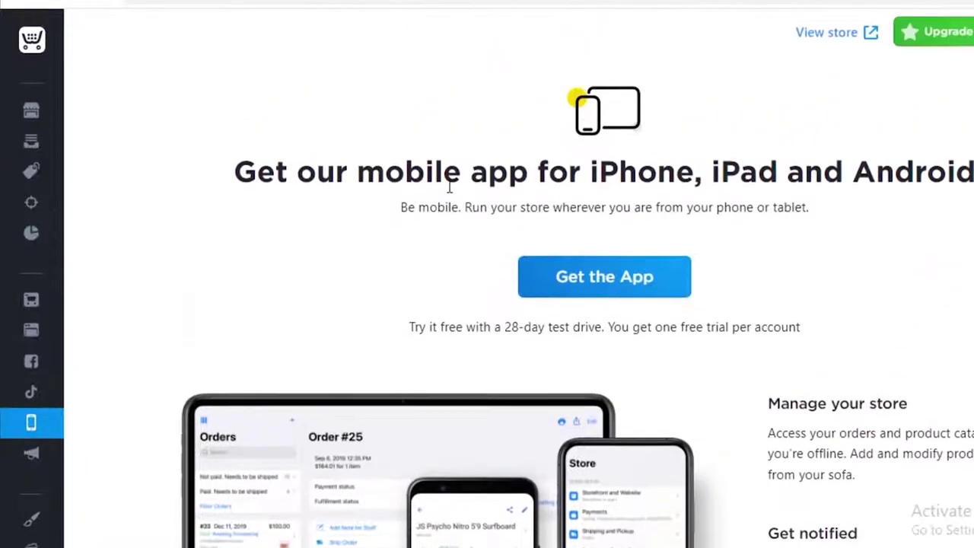
Preview the options offered under Other Channels, Settings and My Profile
mouse_move(32, 455)
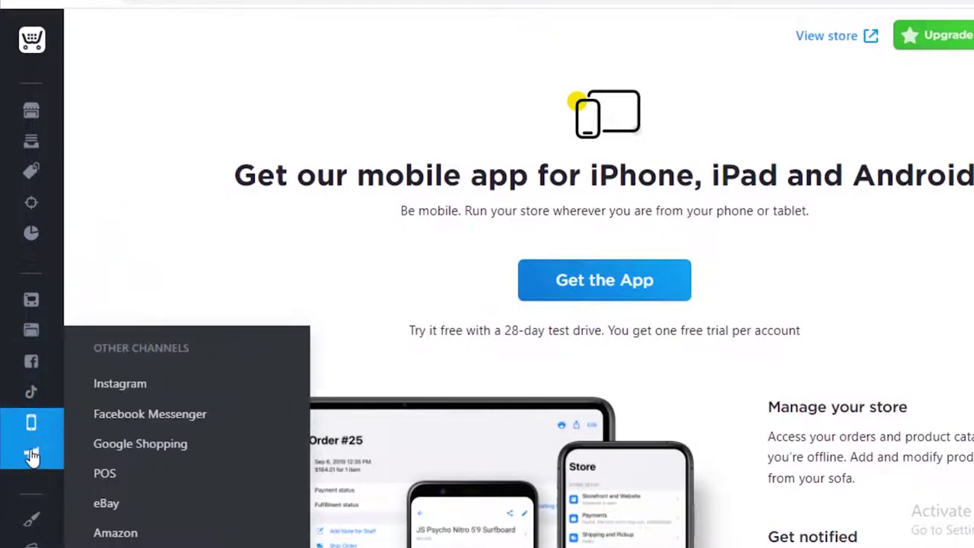
scroll(72, 413, down, 4)
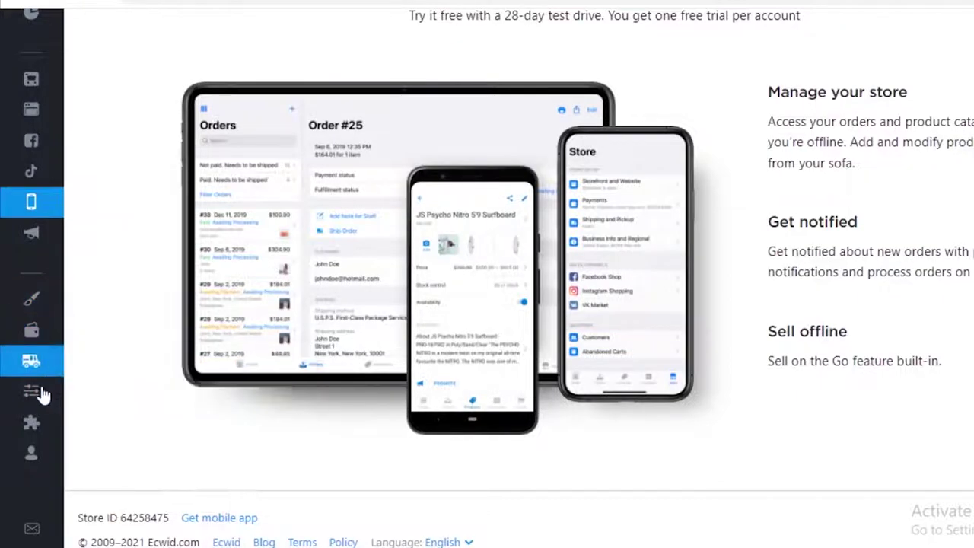
mouse_move(40, 394)
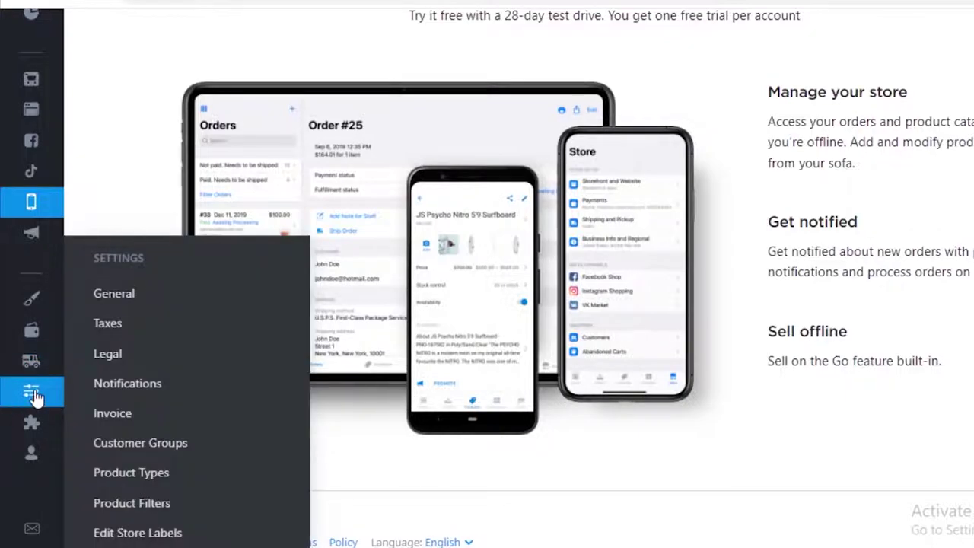
mouse_move(21, 431)
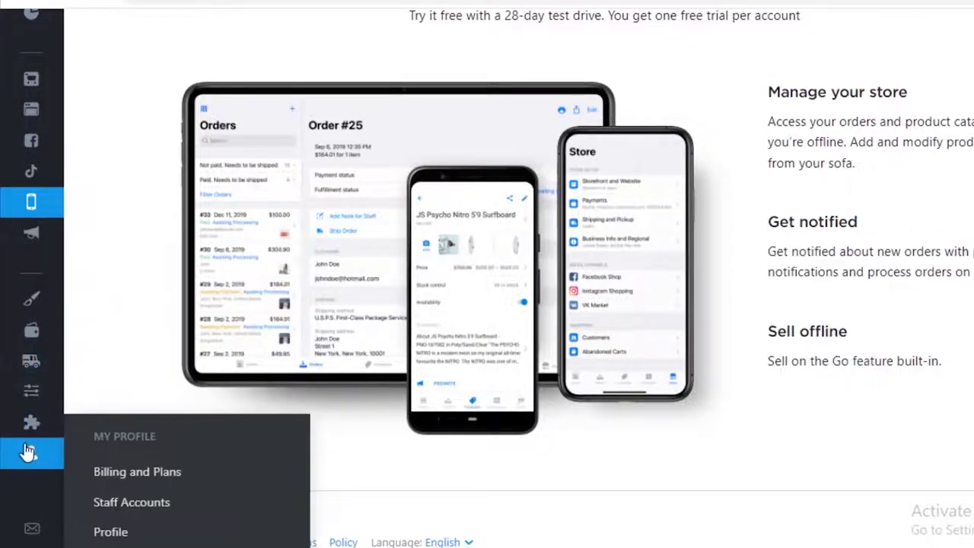
scroll(76, 155, up, 5)
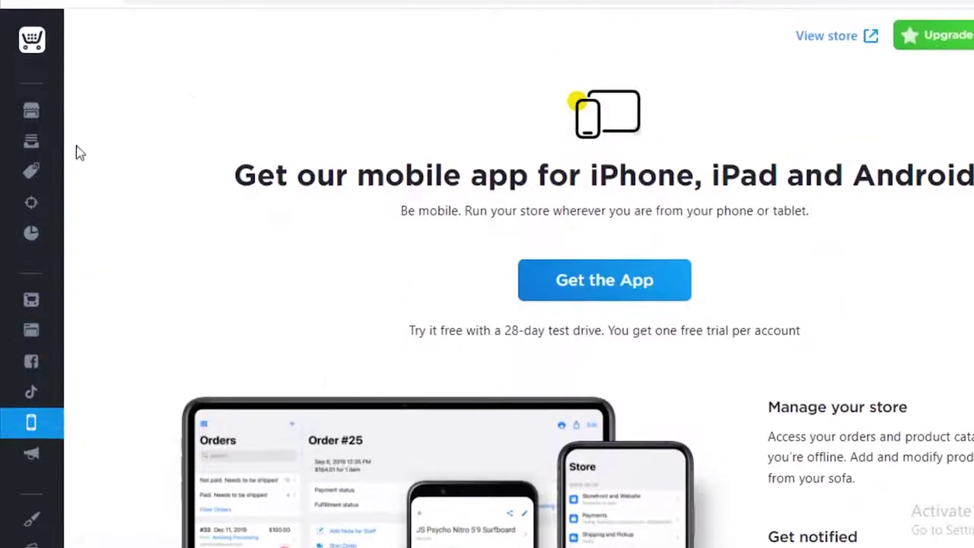
Go back to the dashboard, and open the store's design settings to review the image size, product card and layout options
click(50, 115)
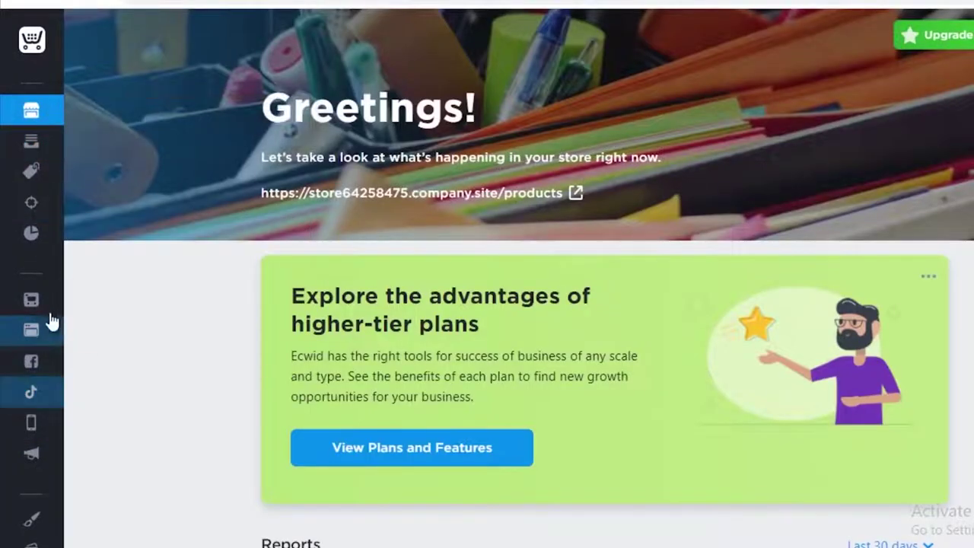
mouse_move(47, 313)
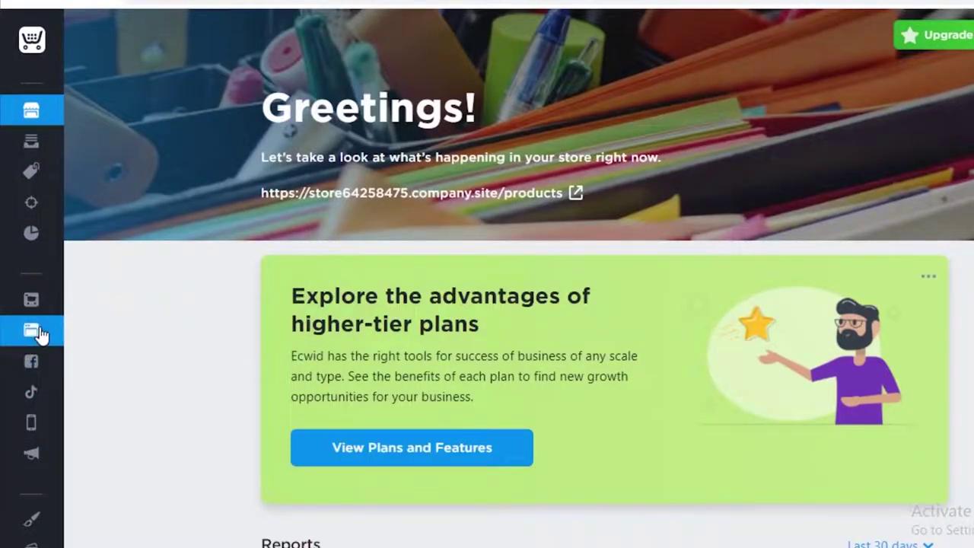
scroll(30, 364, down, 2)
click(28, 364)
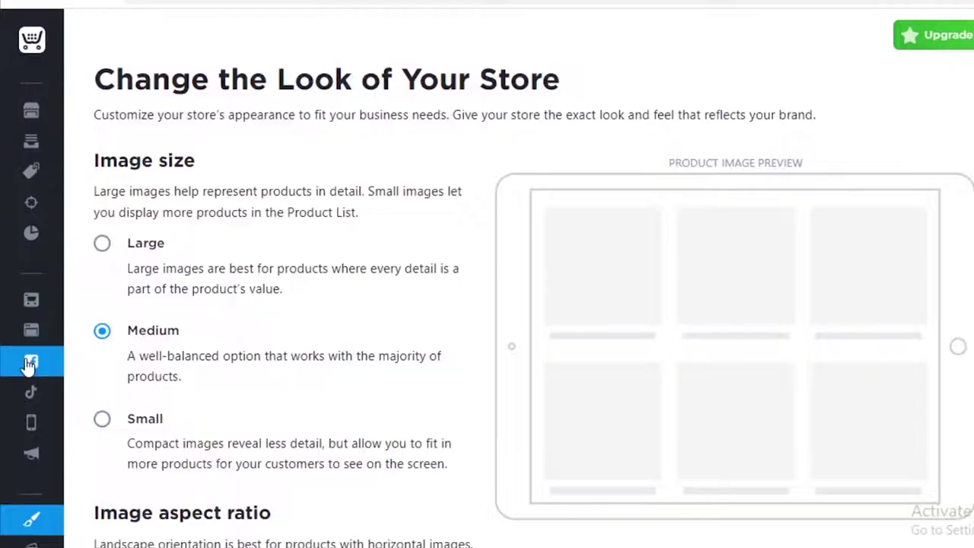
scroll(611, 159, down, 6)
scroll(216, 262, down, 8)
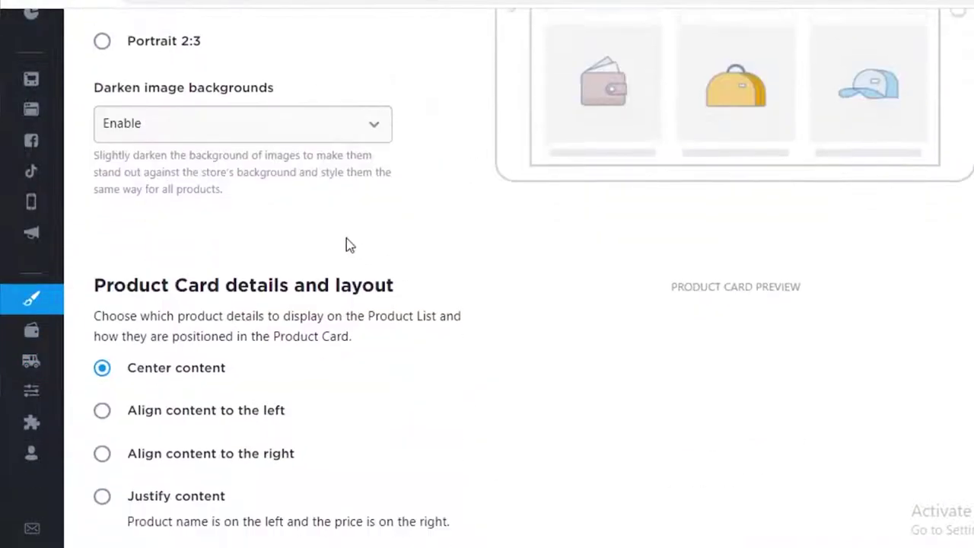
scroll(682, 300, down, 1)
scroll(683, 300, down, 12)
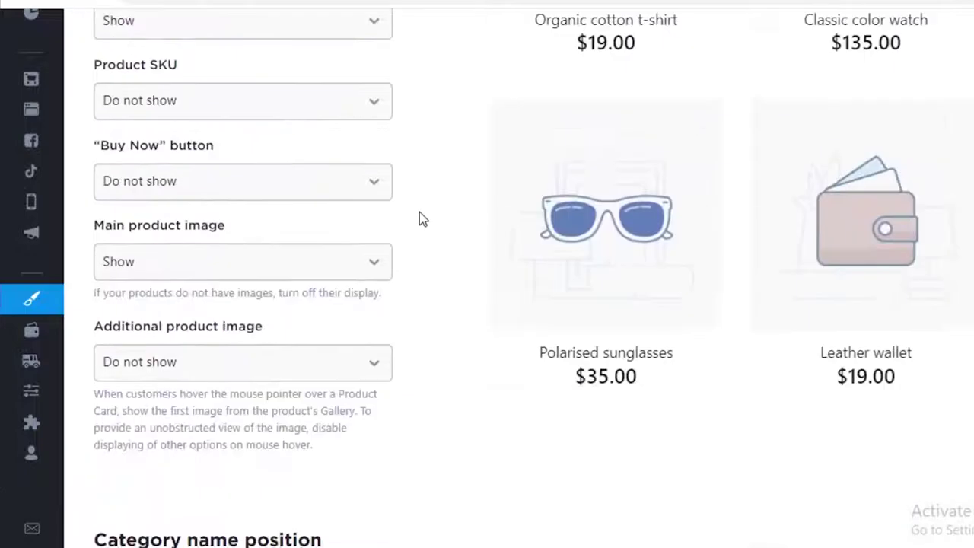
scroll(44, 124, up, 20)
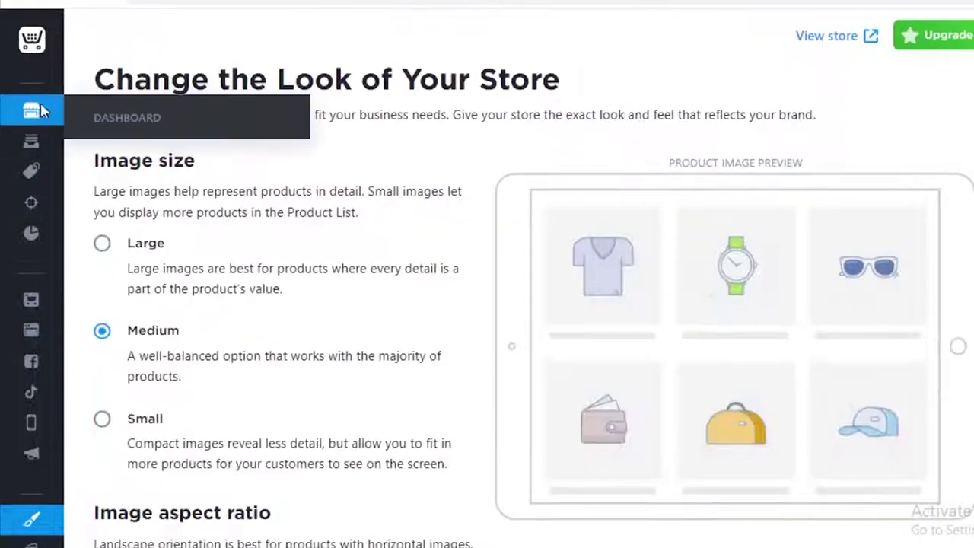
Return to the dashboard, view its lower sections, and check the Payment, Website and profile entries of the navigation
click(41, 110)
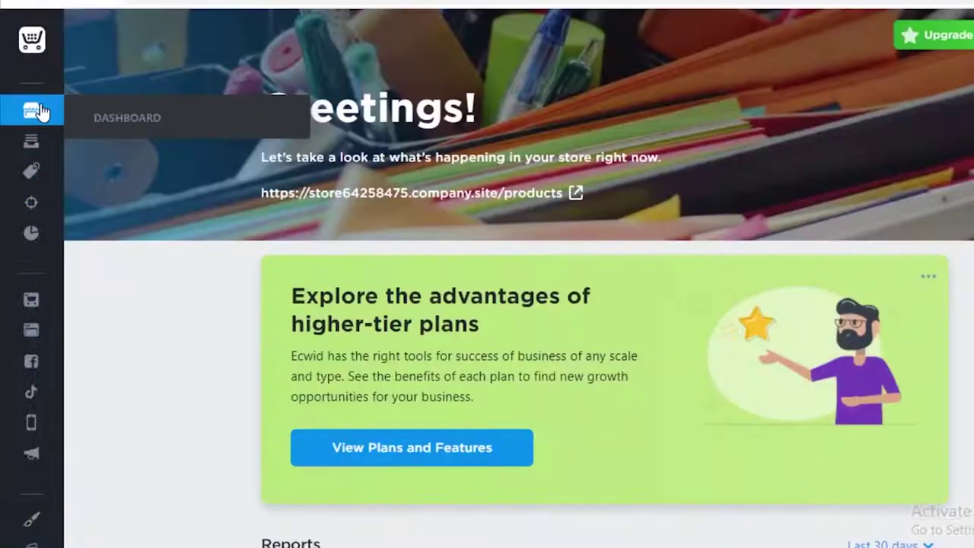
scroll(66, 150, down, 10)
scroll(672, 181, down, 3)
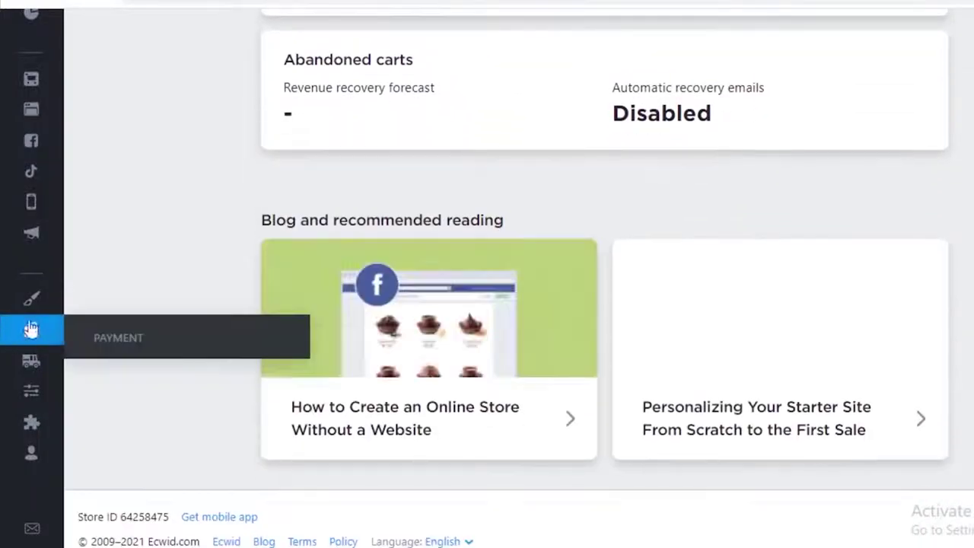
mouse_move(33, 112)
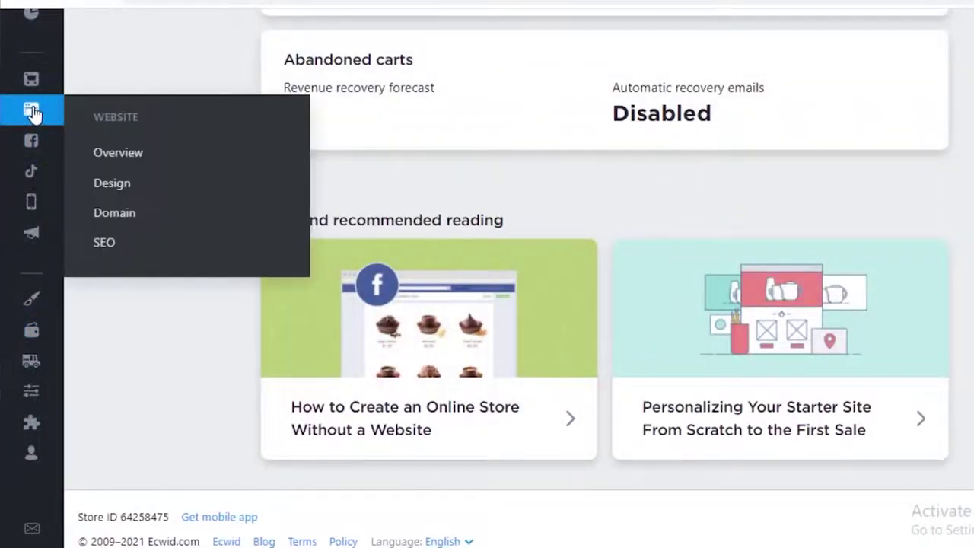
click(31, 453)
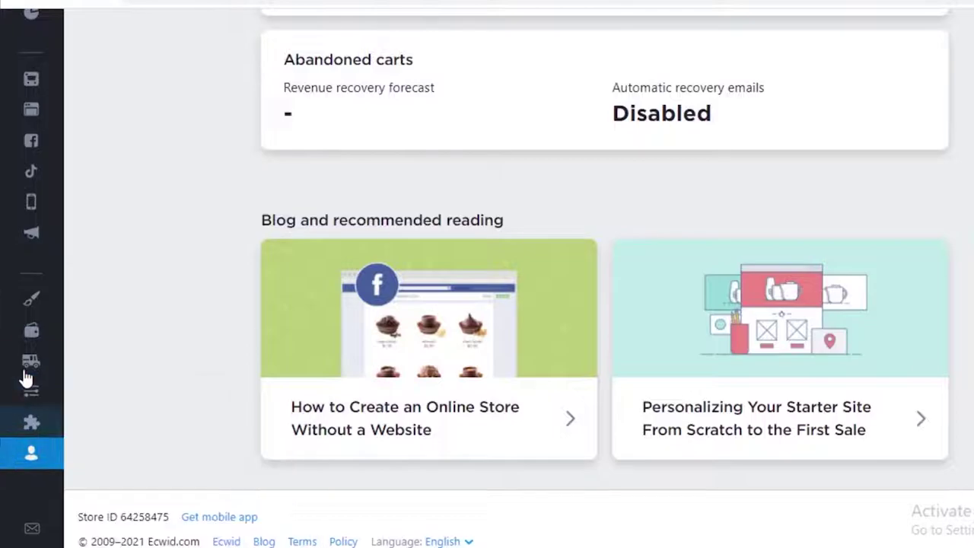
Review the shipping, local delivery and self-pickup options, and reopen the store's design settings
click(28, 371)
scroll(274, 317, down, 3)
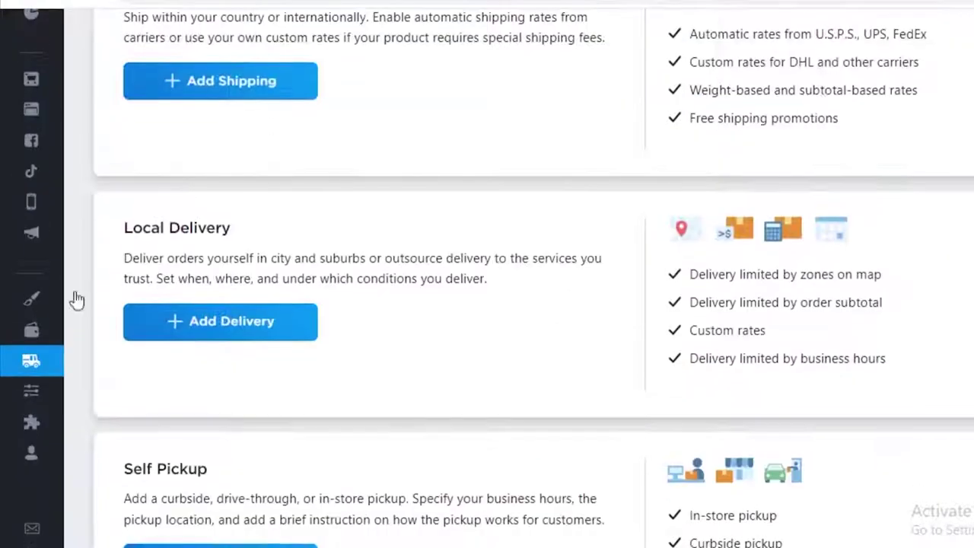
scroll(200, 135, down, 3)
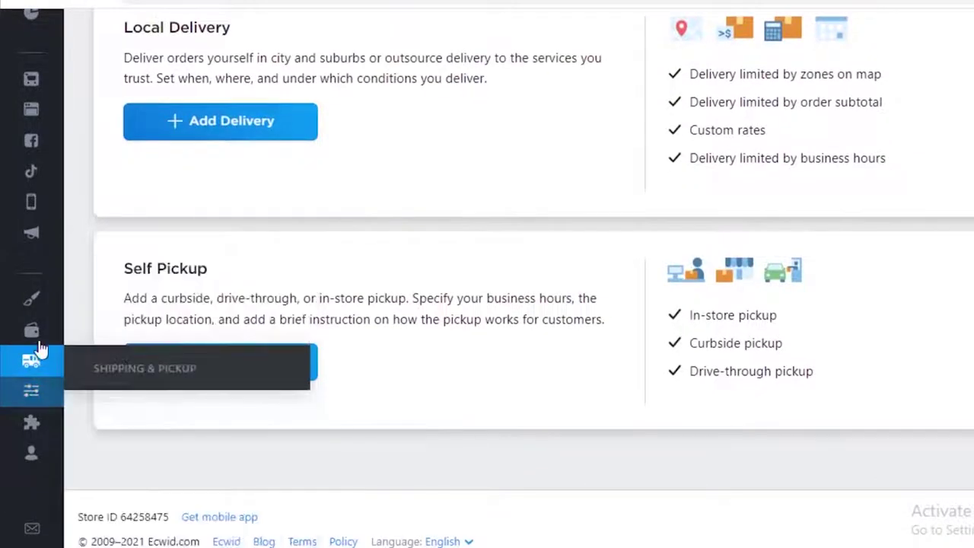
click(32, 307)
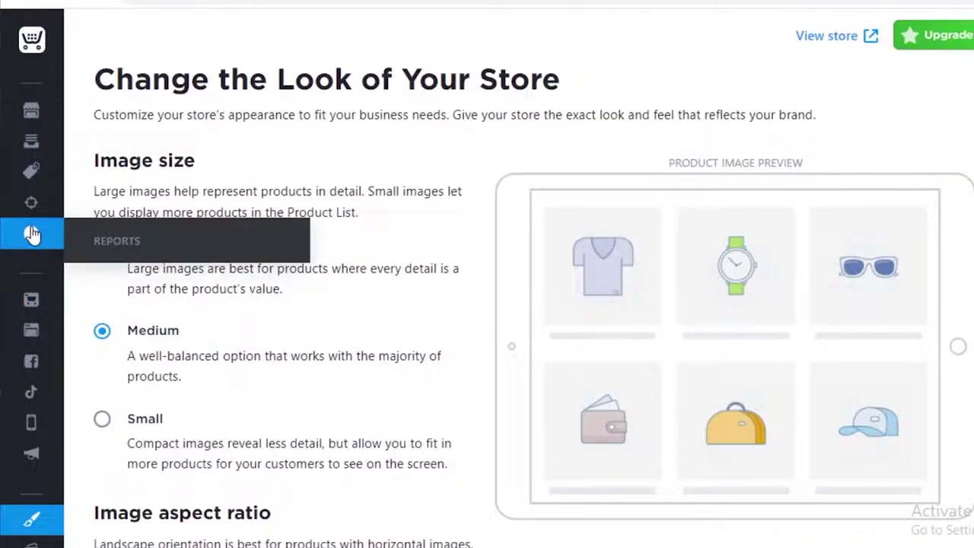
Start a new product in the catalog, naming it NFT and giving it the SKU 1252
mouse_move(26, 150)
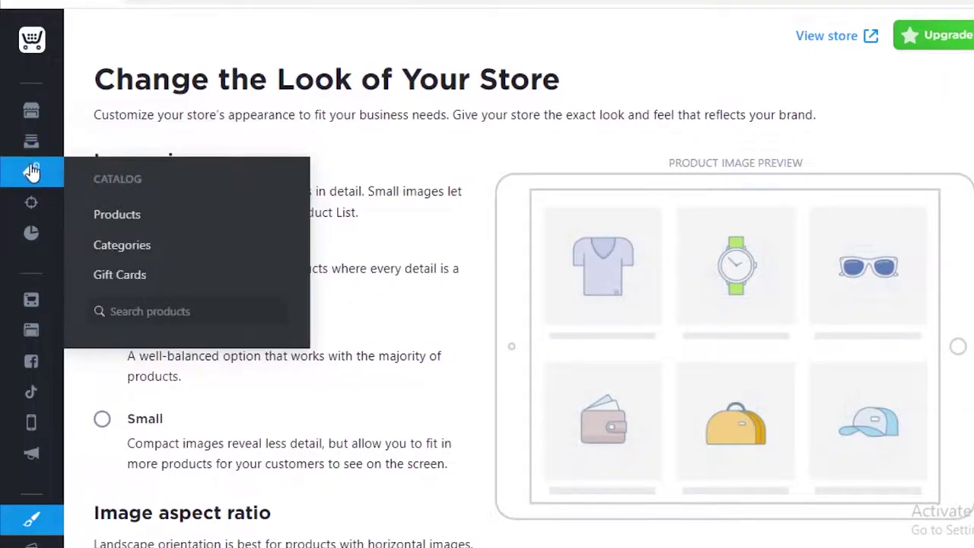
click(32, 172)
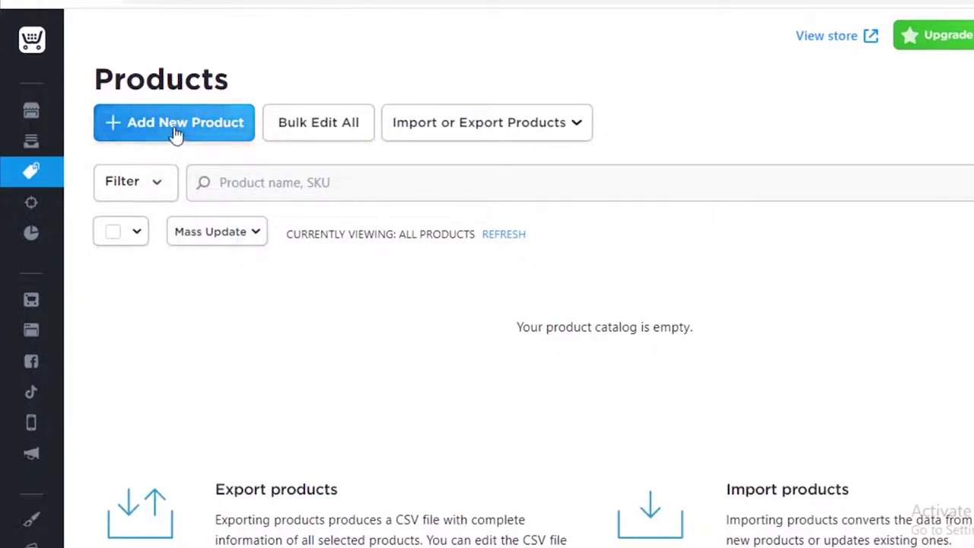
click(175, 134)
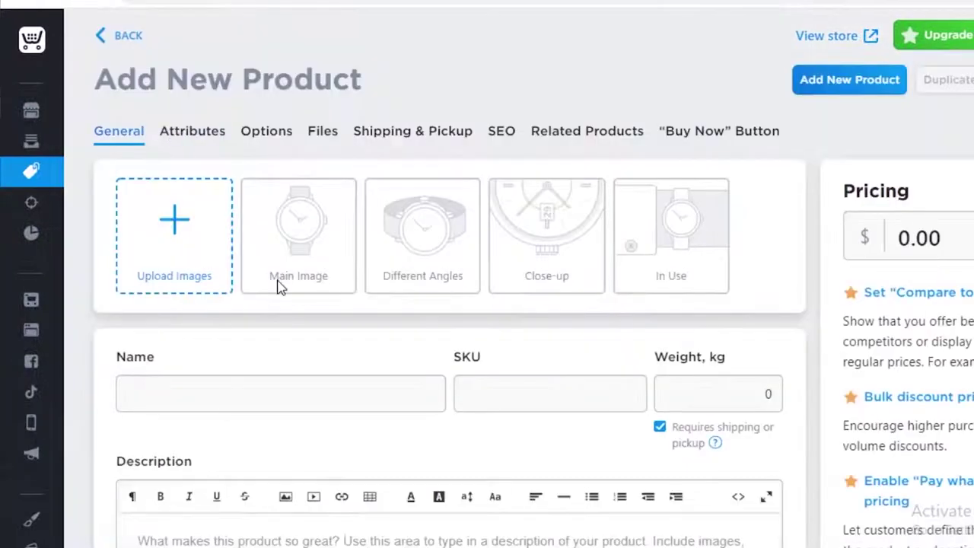
scroll(588, 231, down, 1)
scroll(384, 297, up, 1)
click(249, 390)
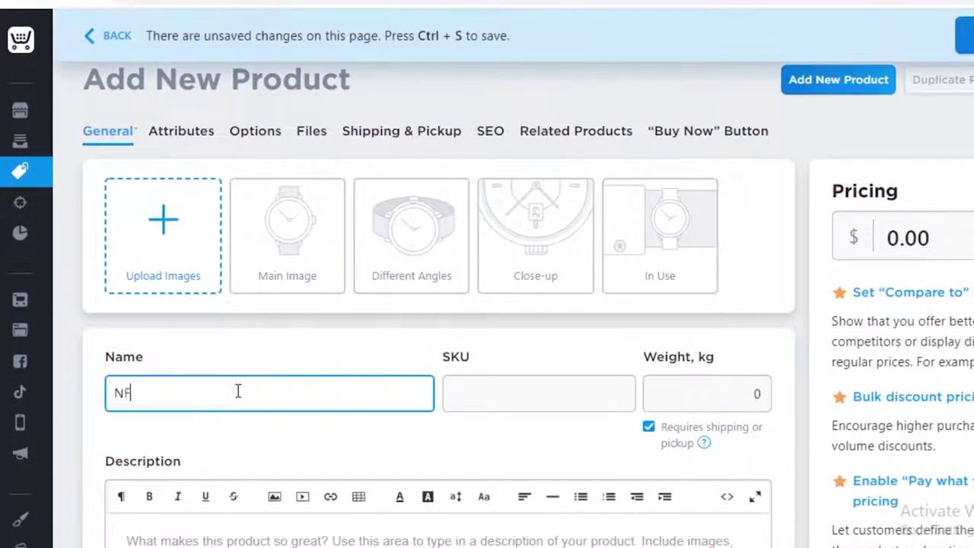
click(495, 404)
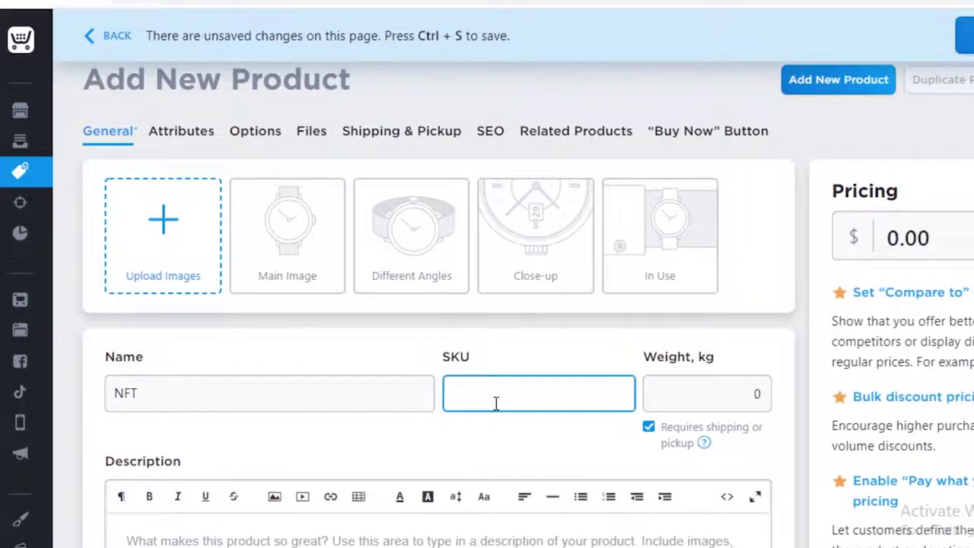
click(684, 393)
text(1)
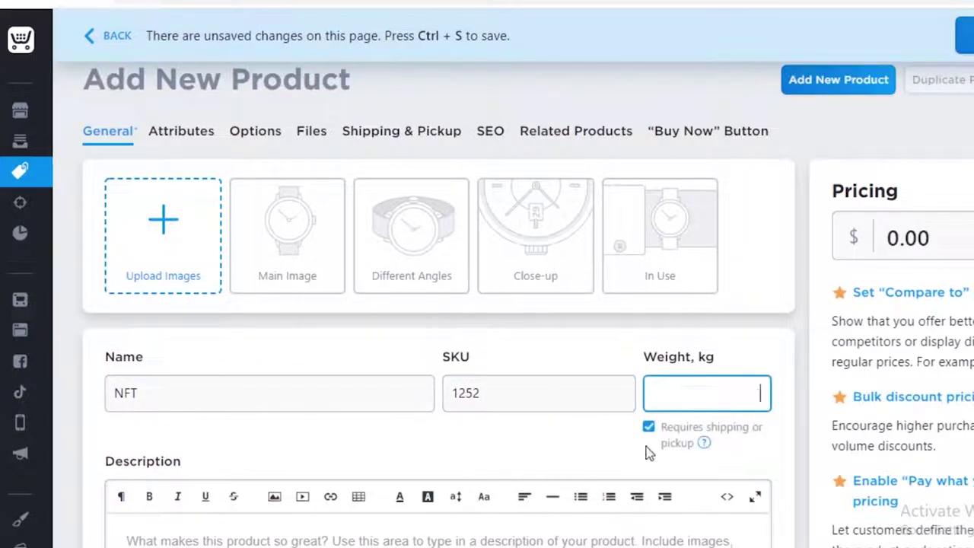
Turn off the shipping or pickup requirement for the NFT product, look over its description area, and save it
scroll(648, 453, down, 2)
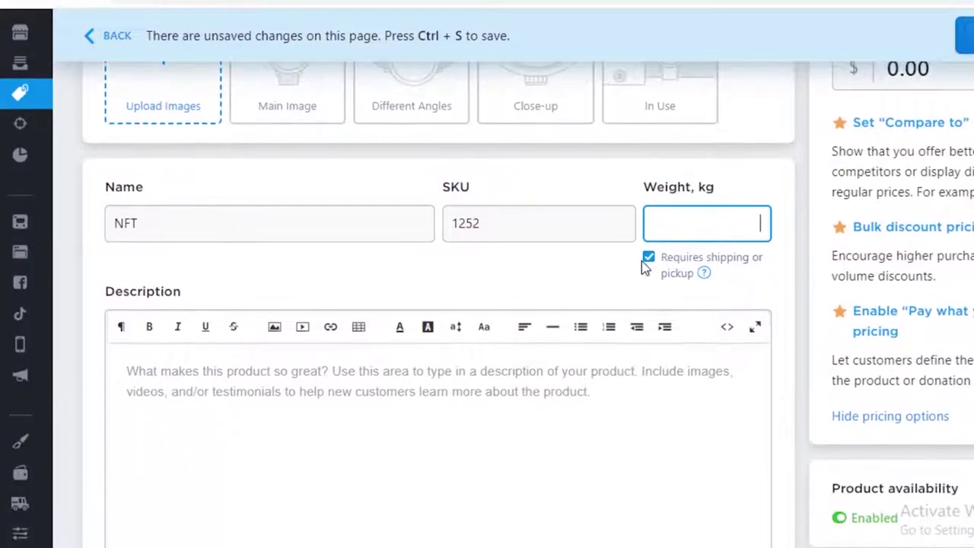
click(647, 259)
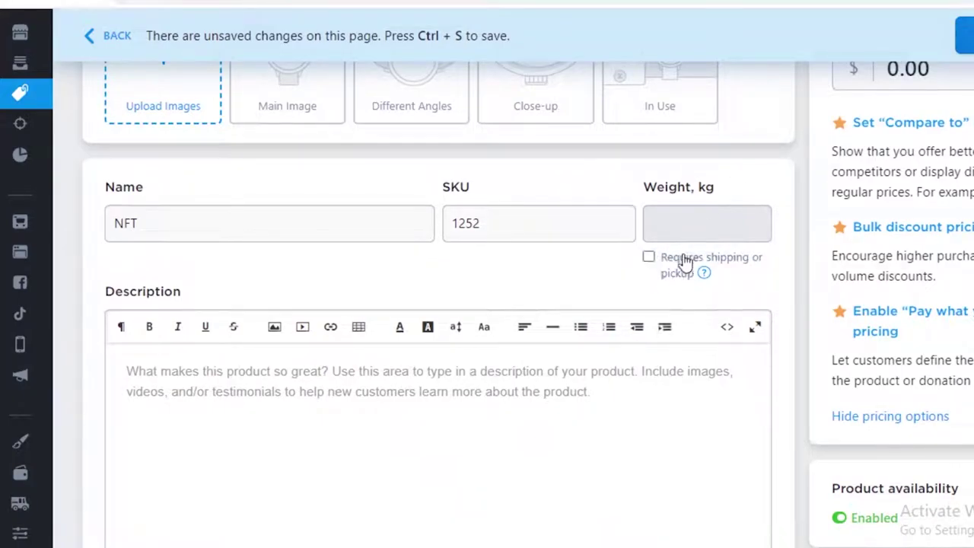
scroll(431, 291, down, 4)
scroll(452, 185, up, 3)
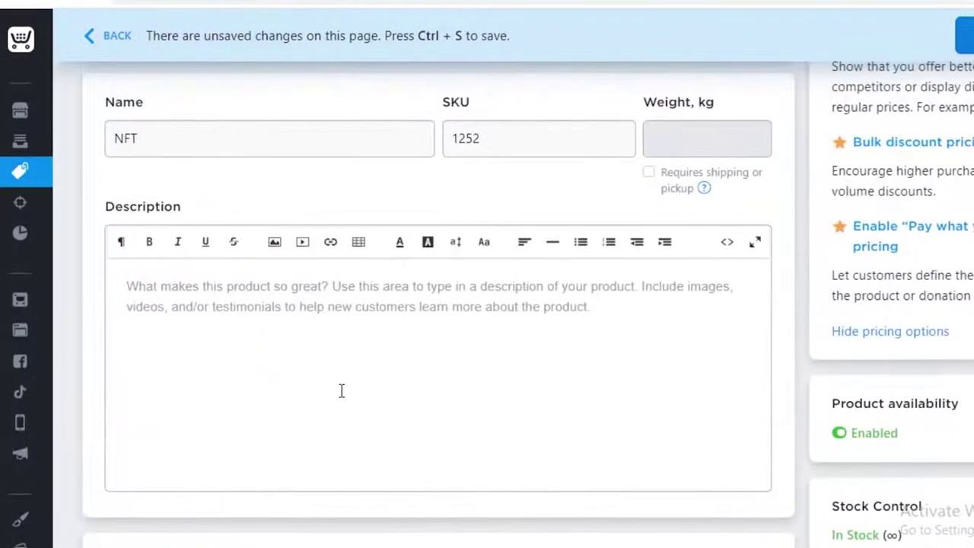
click(365, 289)
scroll(364, 289, down, 4)
scroll(160, 232, up, 3)
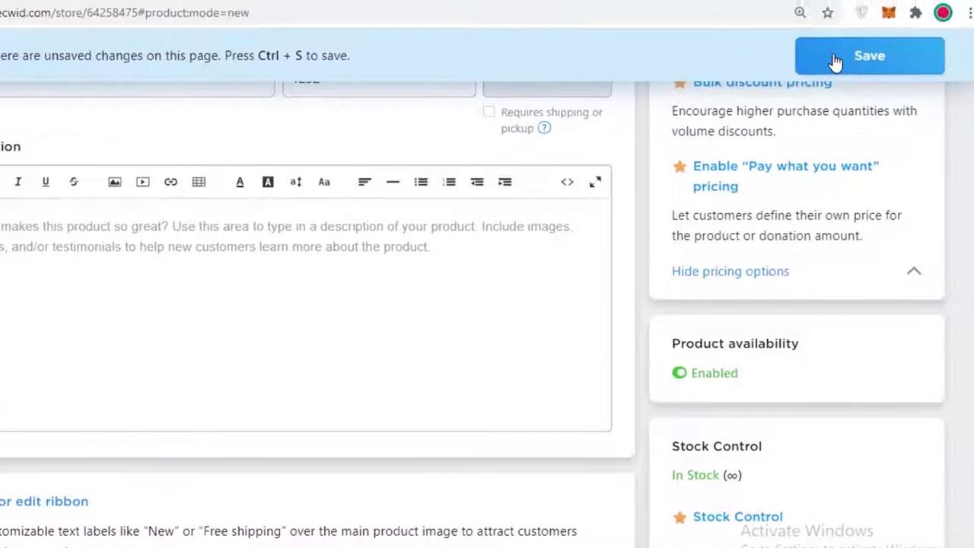
click(967, 38)
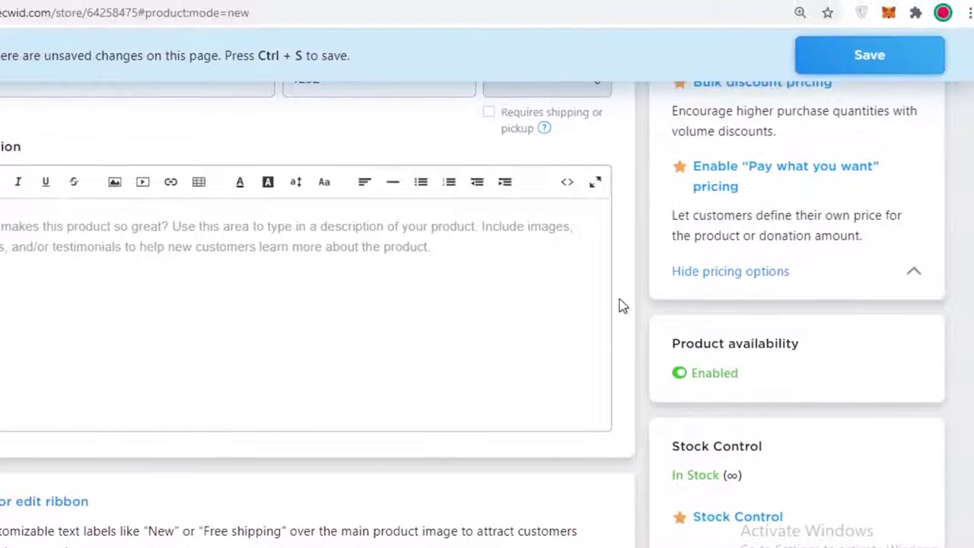
Set the NFT product's price to $12 and save the change
scroll(697, 290, down, 3)
click(755, 259)
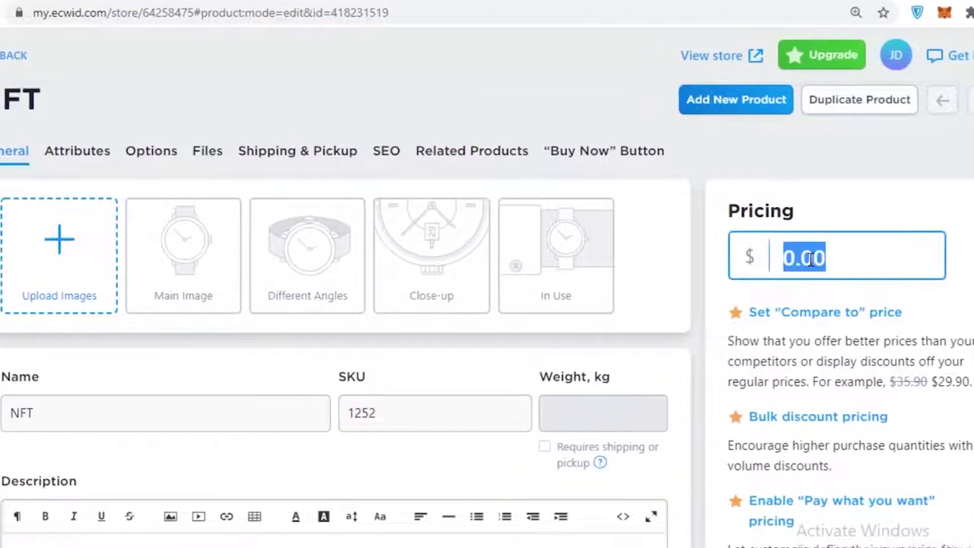
text(12)
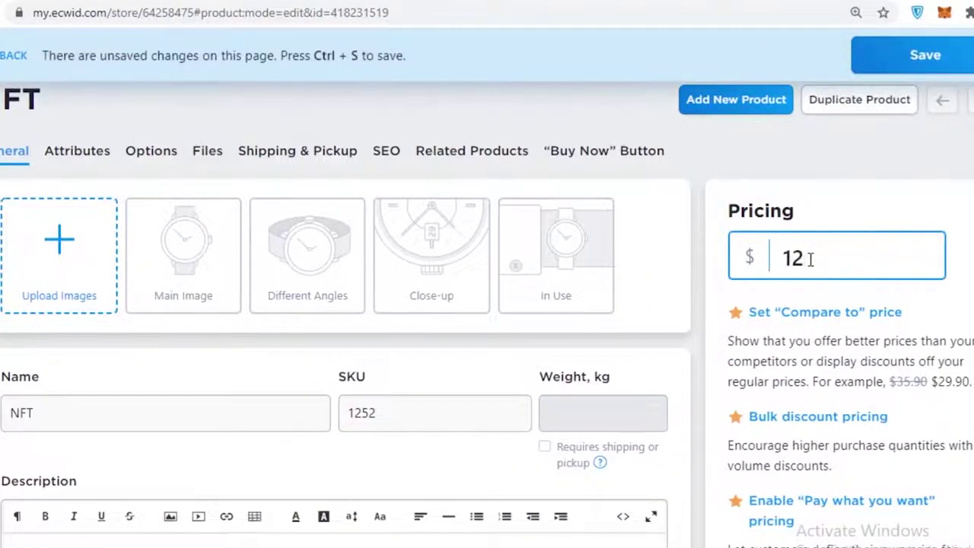
scroll(810, 300, down, 8)
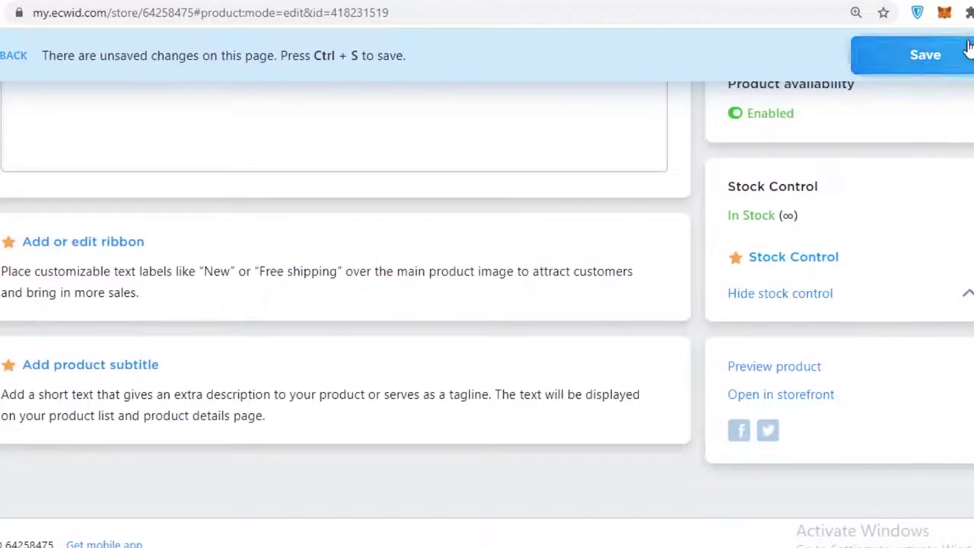
click(925, 55)
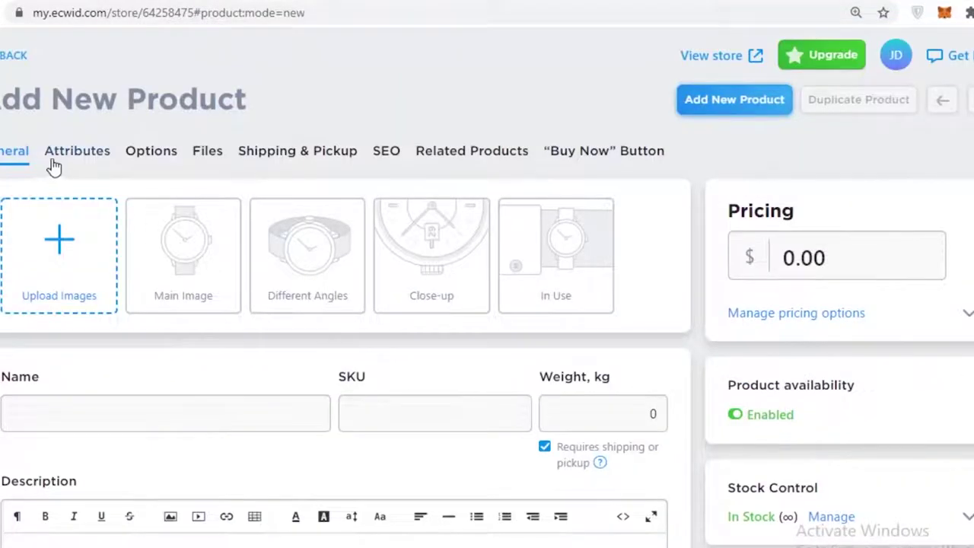
Look over the blank form for another new product, and enter the name ENGLISH COURSE and SKU 342
scroll(15, 380, down, 5)
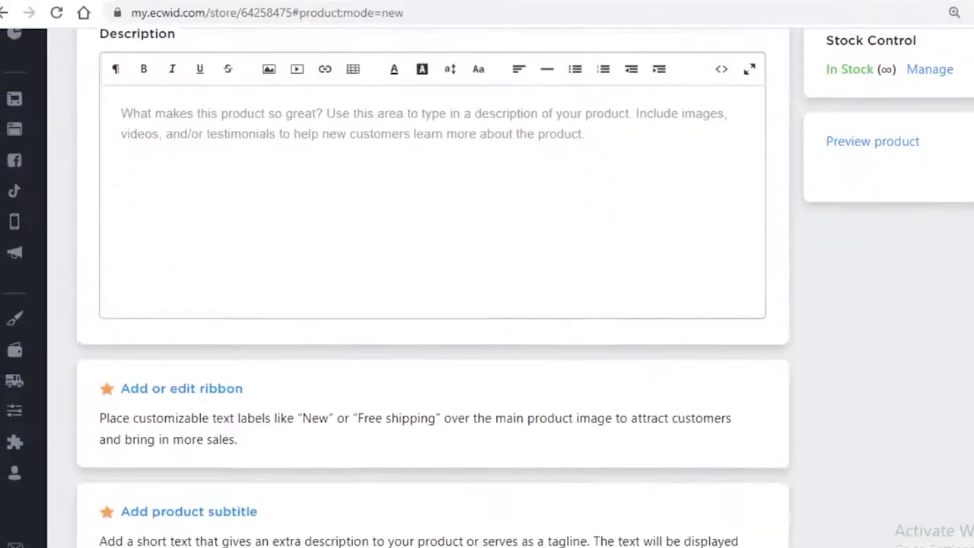
scroll(213, 234, up, 5)
scroll(144, 259, up, 1)
scroll(298, 254, down, 2)
scroll(298, 254, up, 2)
click(163, 413)
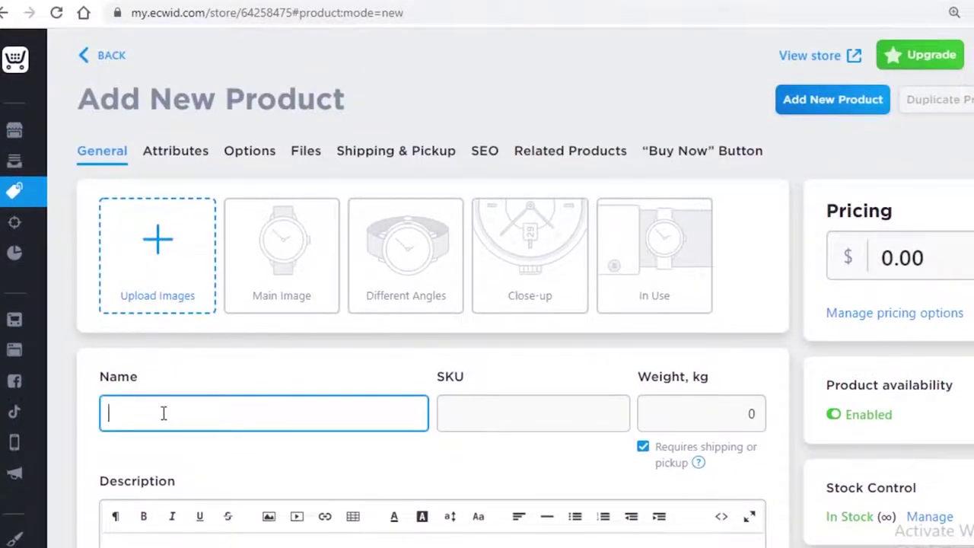
text(ENGLISH COURSE)
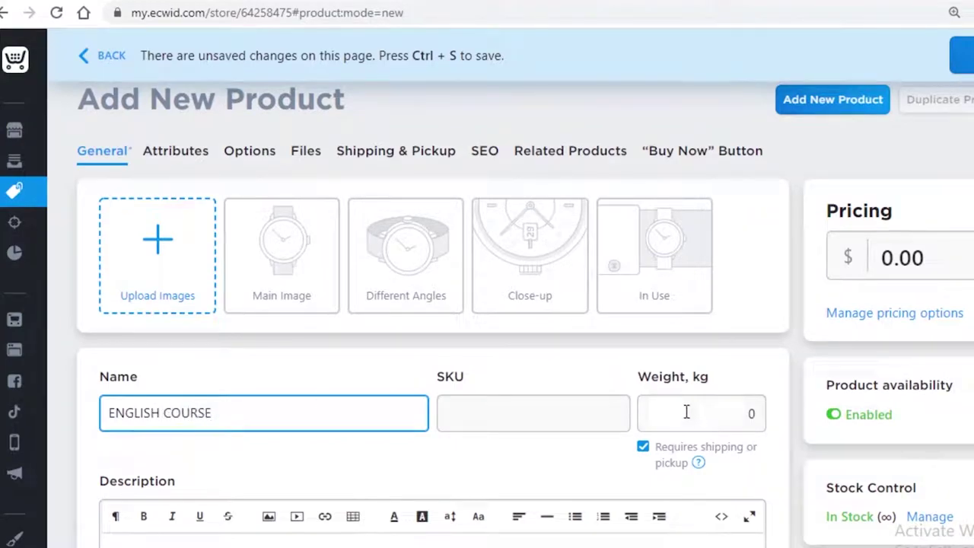
click(518, 417)
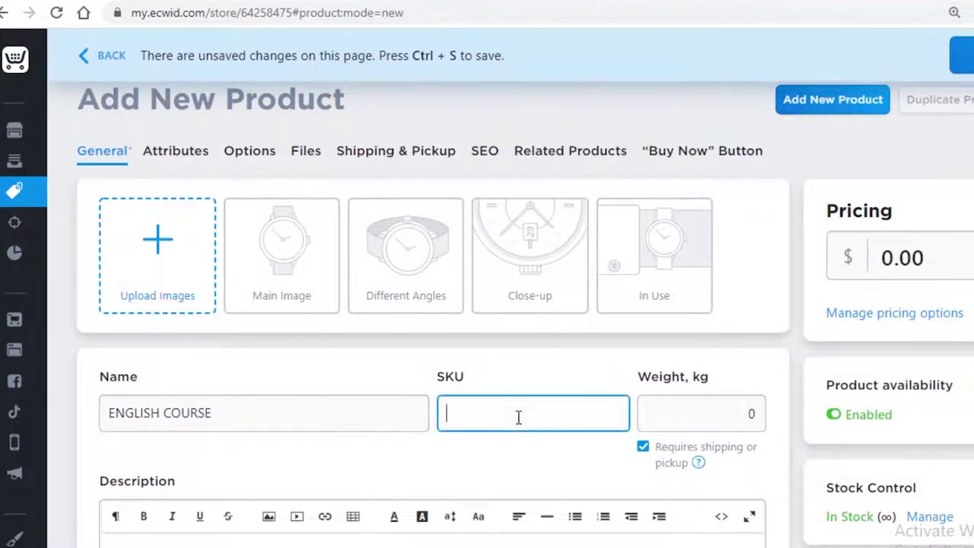
Turn off the shipping or pickup requirement for the English course and set its price to $50
click(643, 448)
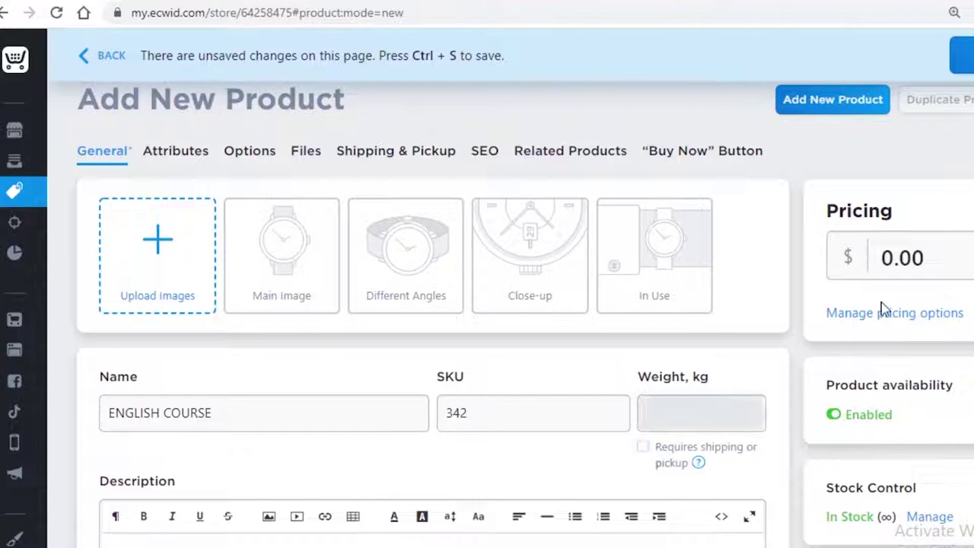
click(926, 258)
click(926, 259)
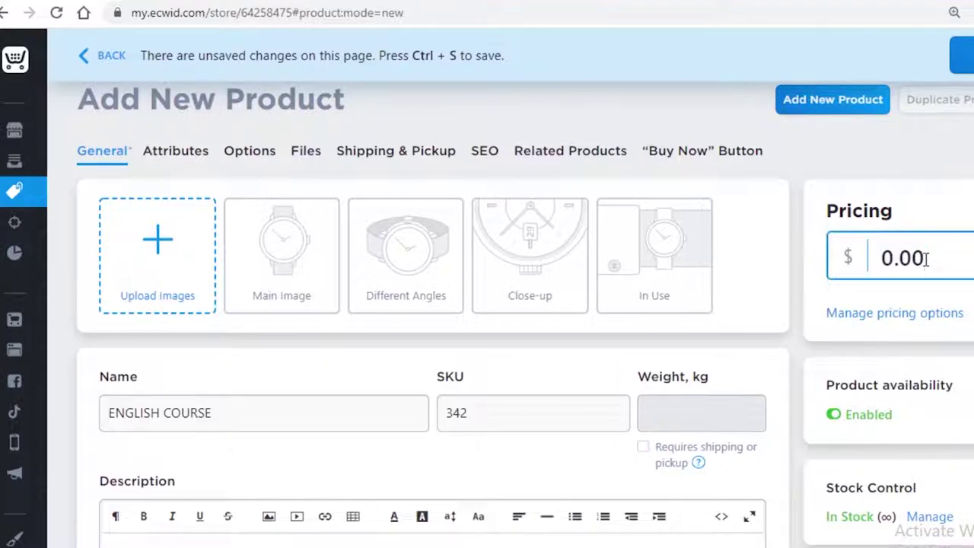
text(50)
double_click(947, 243)
text(5)
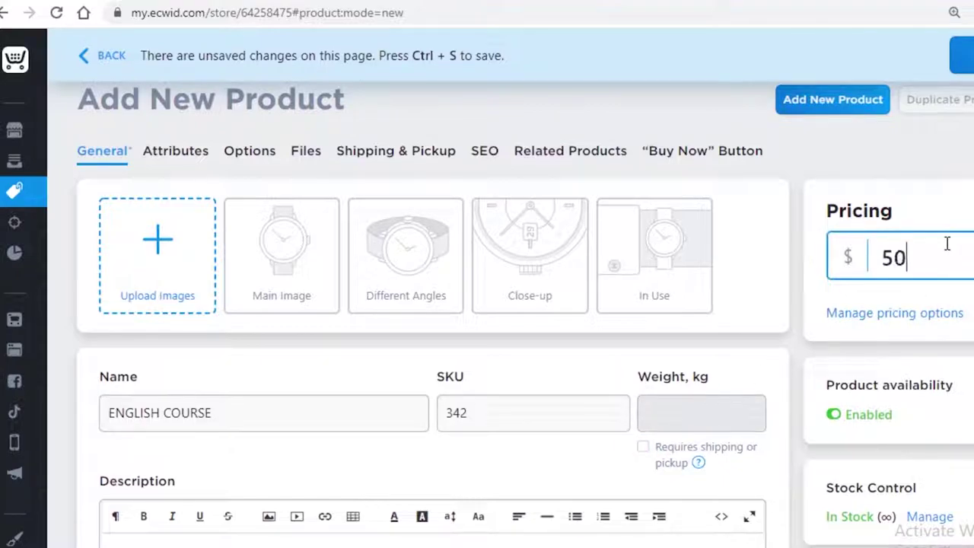
Check the English course's attributes, and add a product option named 1 WEEK COURSE
click(169, 162)
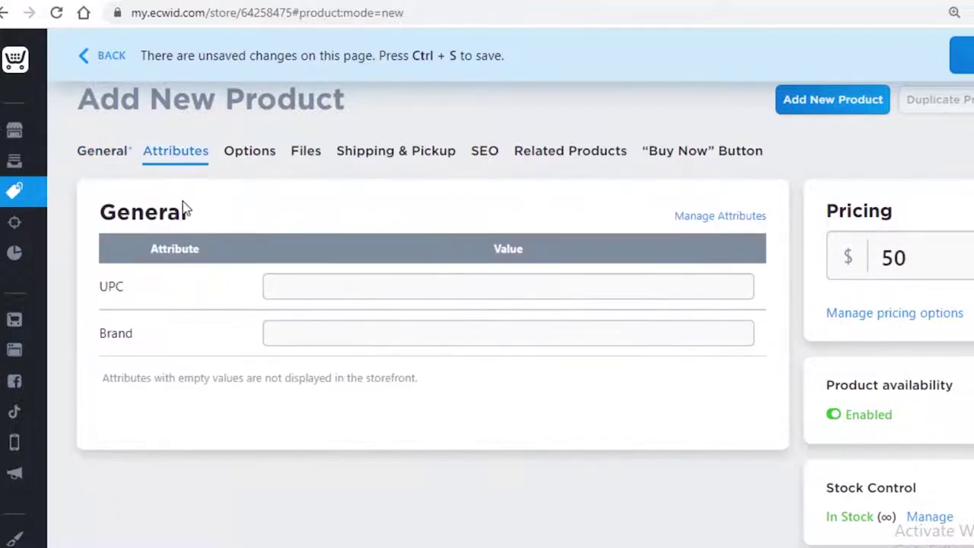
click(320, 283)
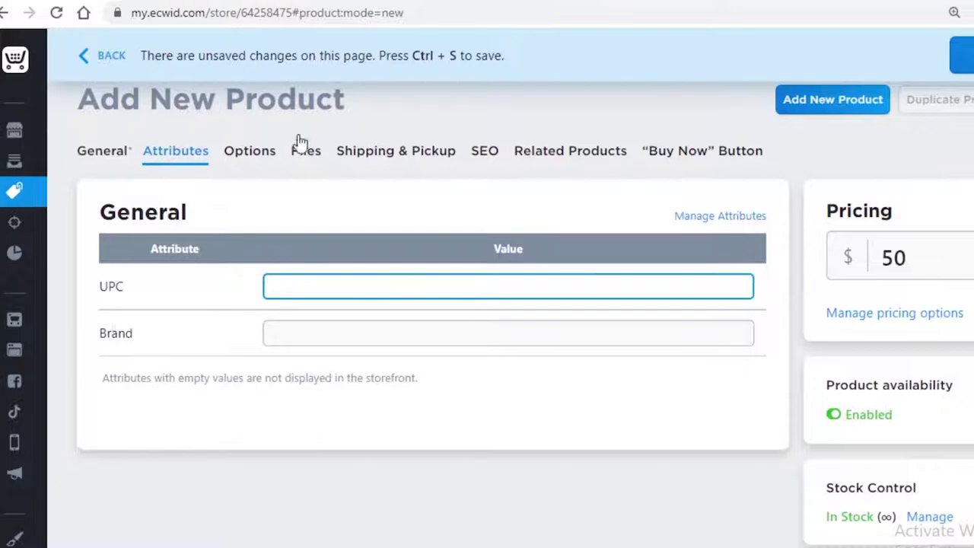
click(255, 152)
scroll(314, 234, down, 1)
scroll(314, 242, down, 1)
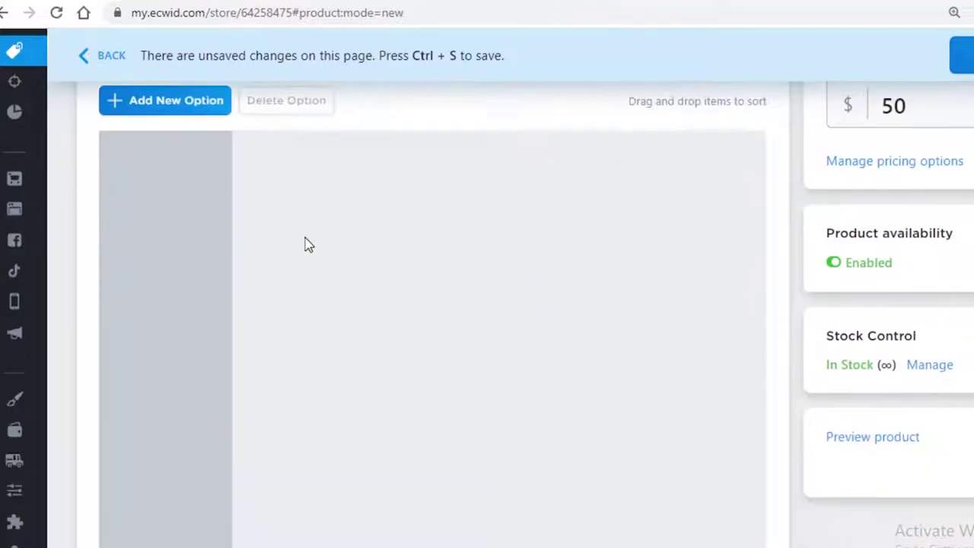
scroll(224, 239, up, 1)
click(175, 187)
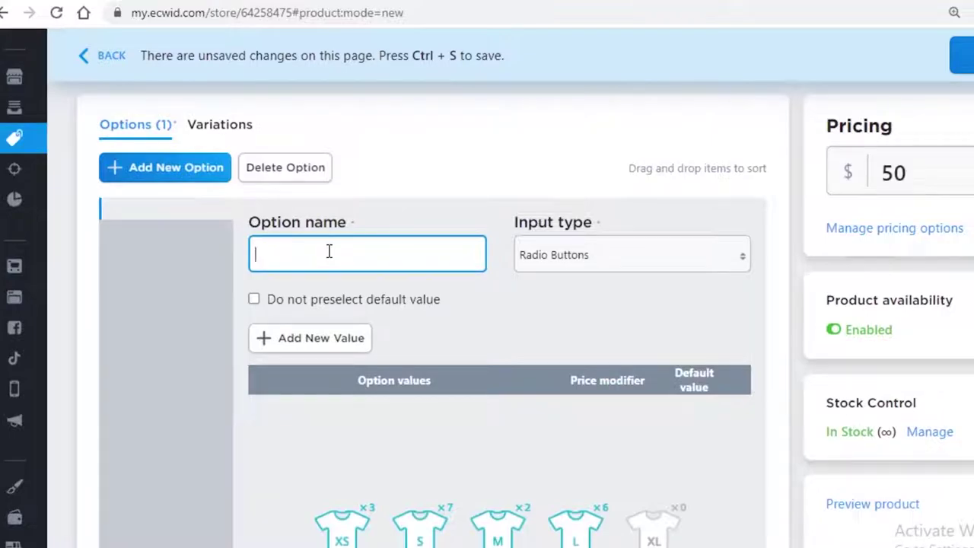
text(1 WEEK COURSE)
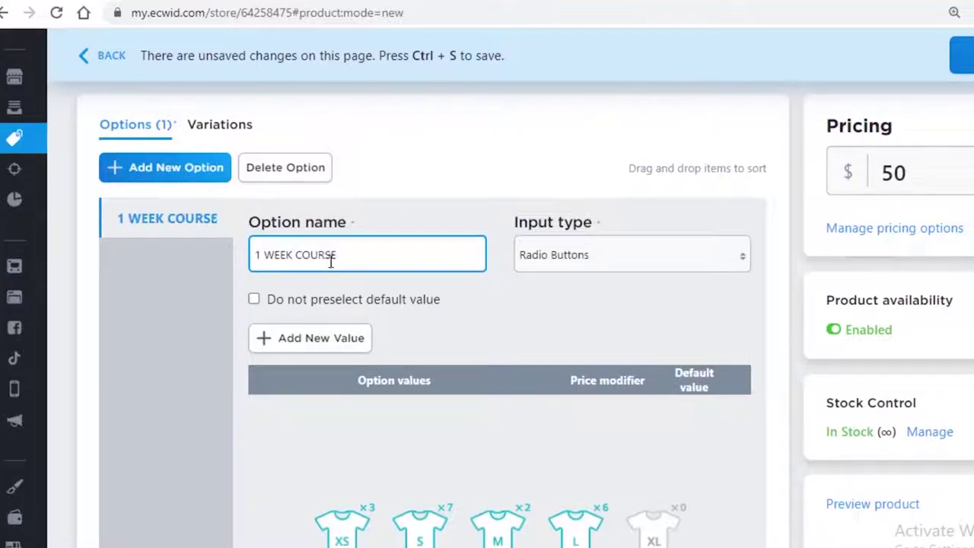
Add a blank value to the 1 WEEK COURSE option and change the option's input type to Drop-down List
click(335, 338)
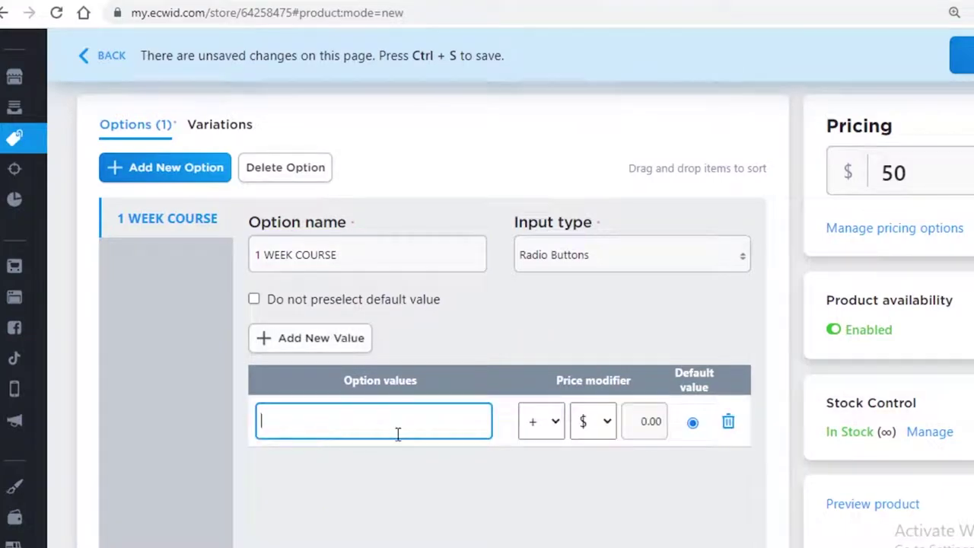
click(601, 263)
click(592, 288)
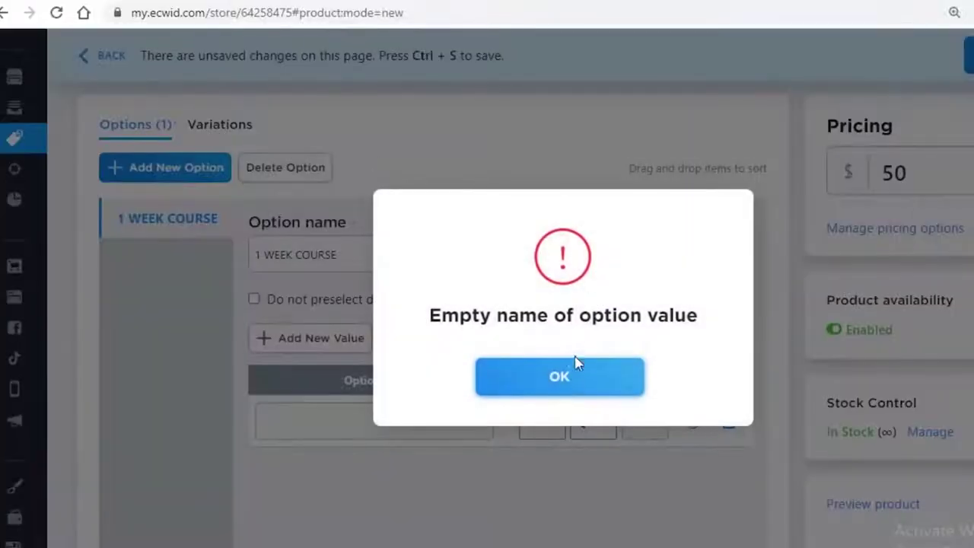
click(576, 373)
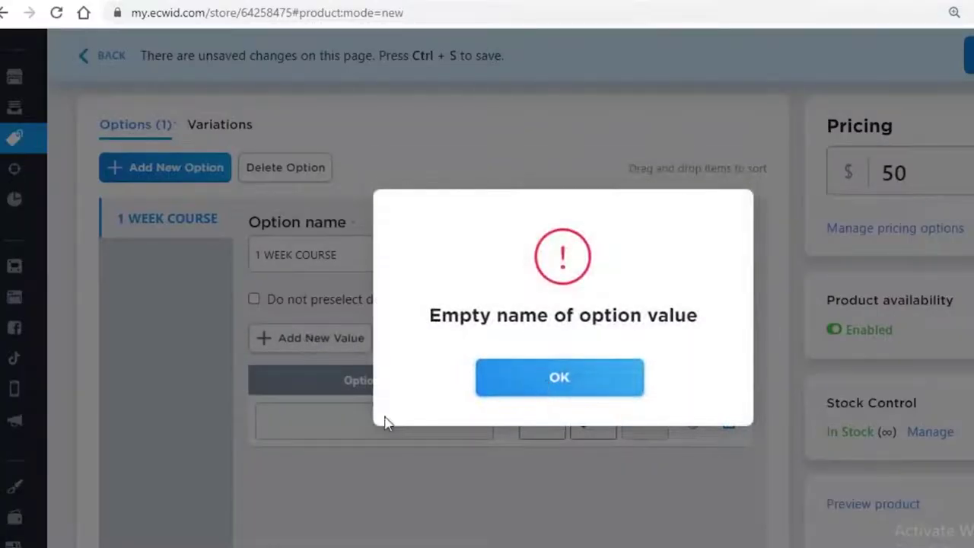
Name the new option value 1 MONTH COURSE and set its price modifier to plus $100
click(326, 419)
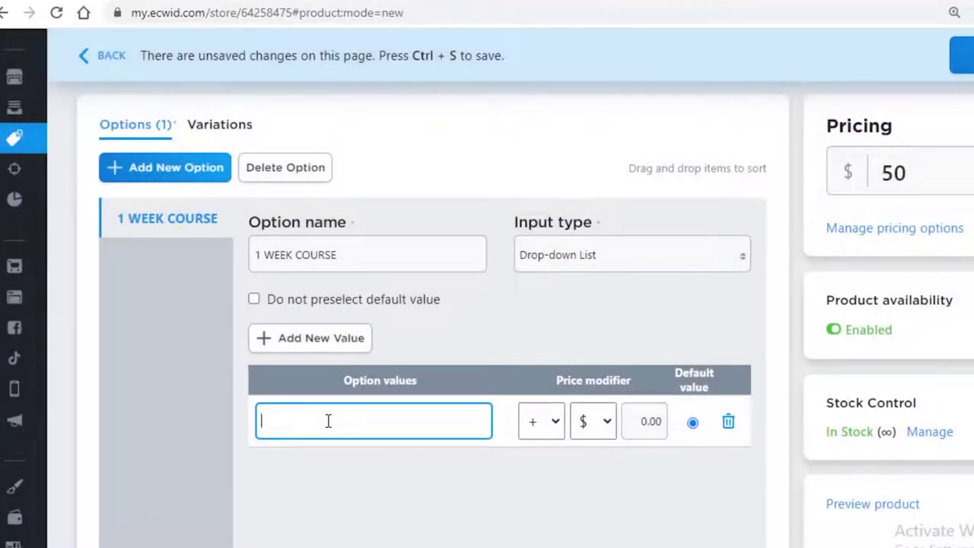
text(1 MONTH COURSE)
click(640, 422)
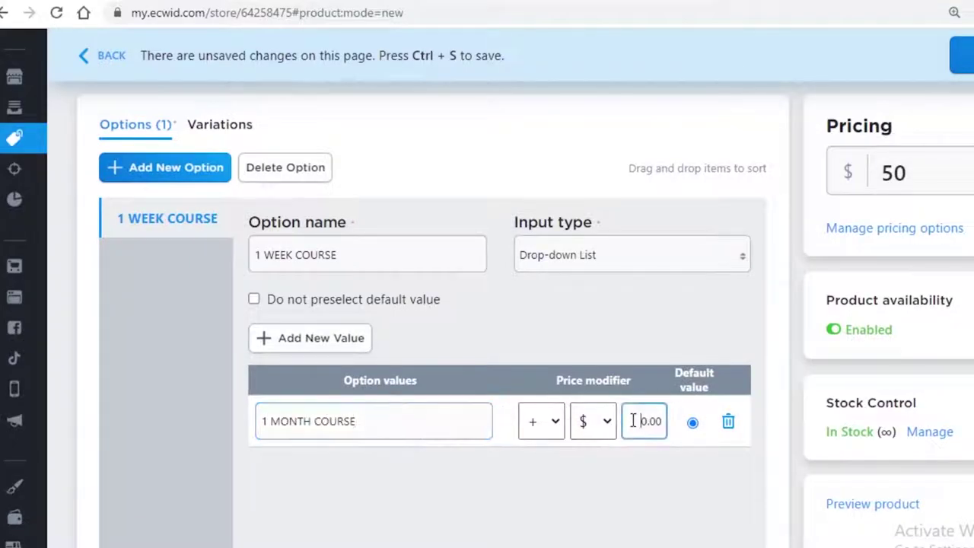
click(558, 426)
click(558, 450)
click(625, 419)
double_click(645, 424)
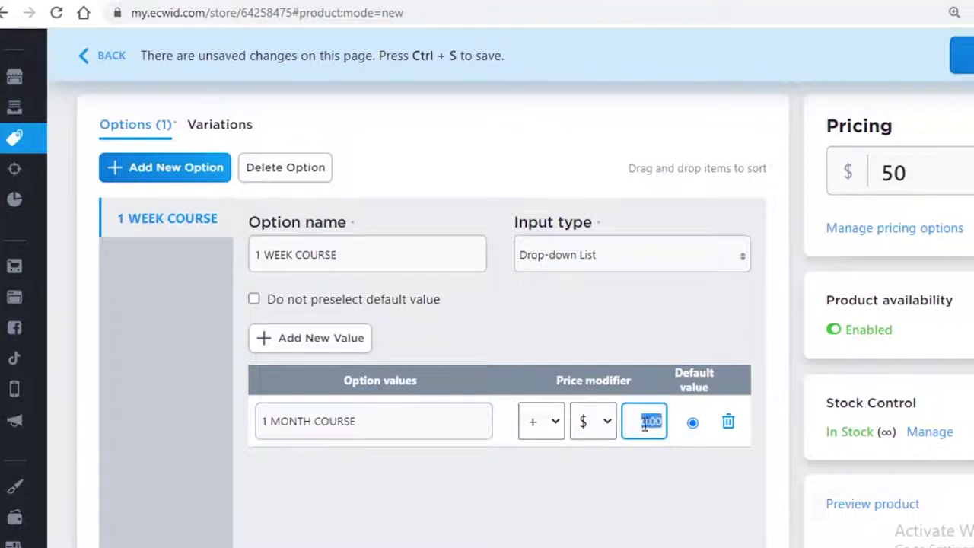
key(BackSpace)
text(100)
click(653, 504)
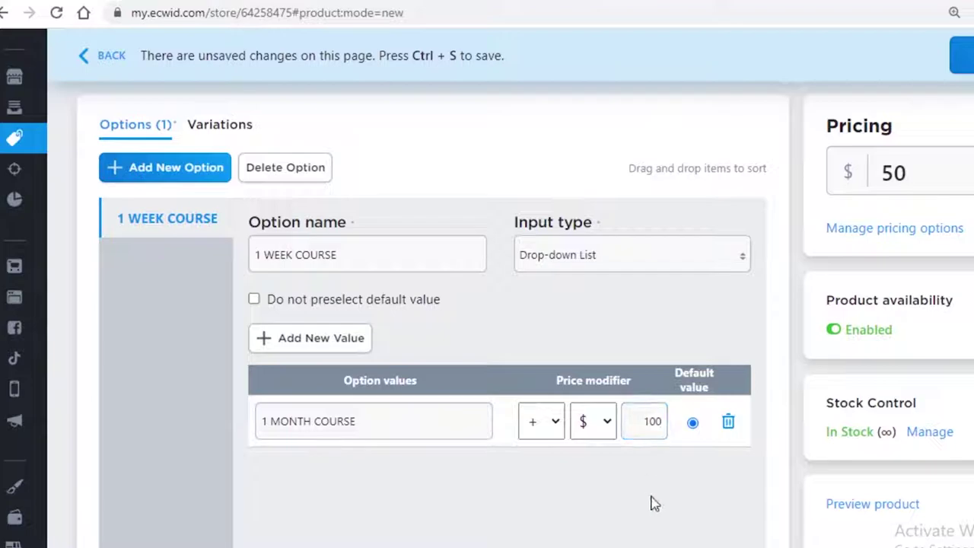
Add a second option value named 3 MONTH COURSE with a price modifier of plus $299
scroll(655, 457, down, 2)
scroll(555, 274, up, 2)
scroll(419, 320, down, 1)
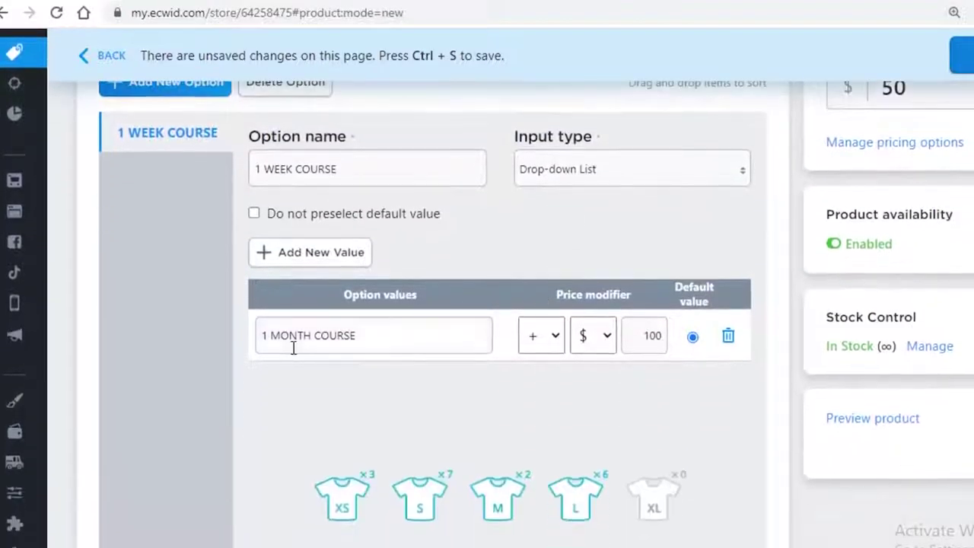
click(324, 257)
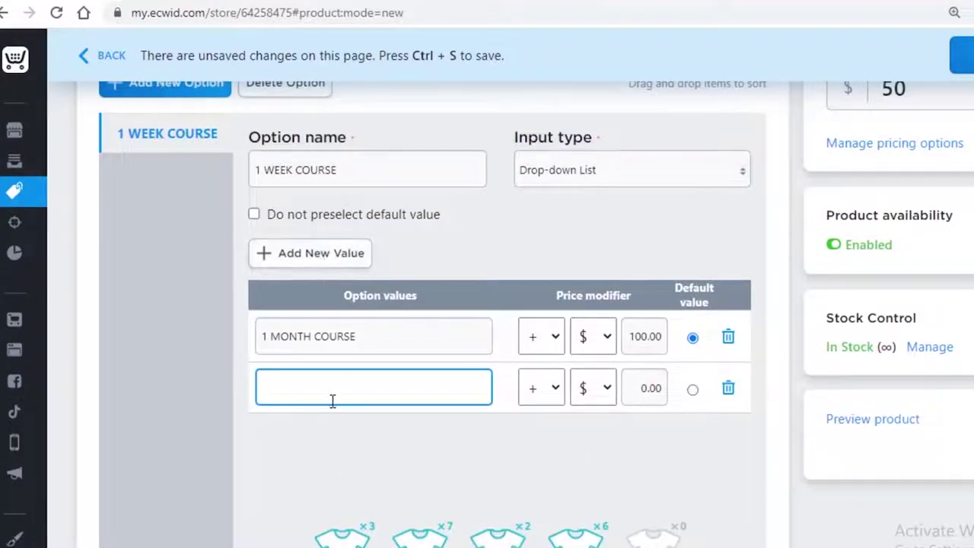
text(3 MONTH COURSE)
click(634, 387)
text(3)
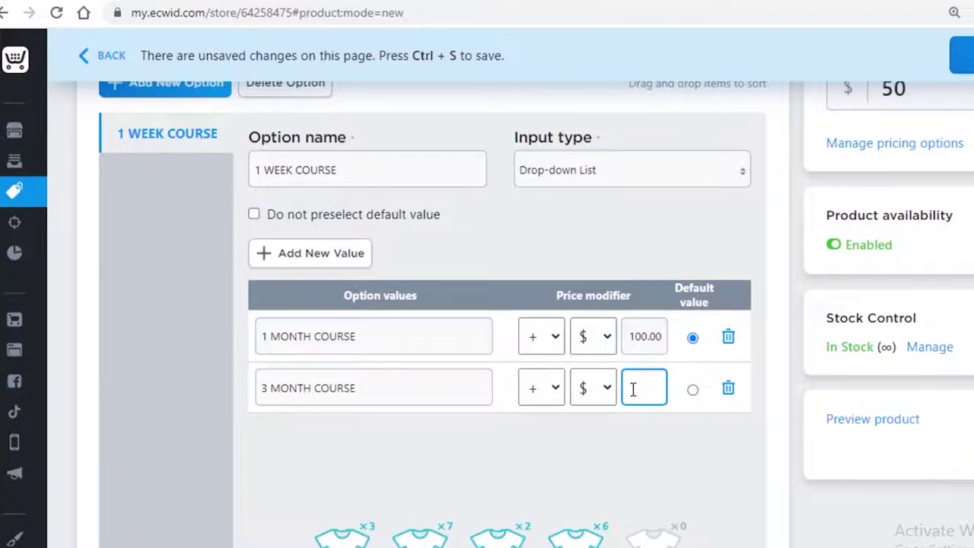
text(99)
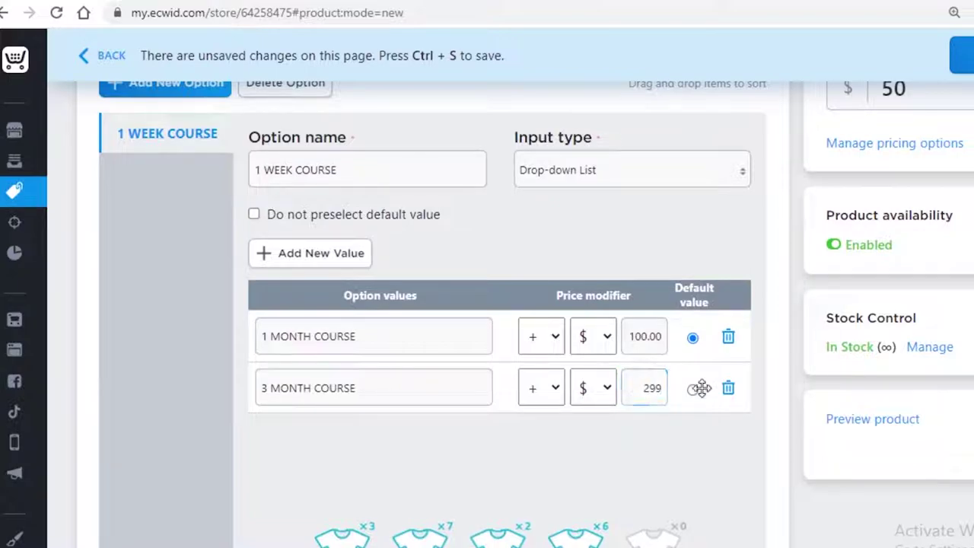
Set 1 MONTH COURSE as the option's default value and save the English course product
click(692, 389)
right_click(694, 391)
click(691, 419)
click(692, 338)
click(297, 172)
scroll(407, 360, down, 2)
scroll(587, 359, up, 3)
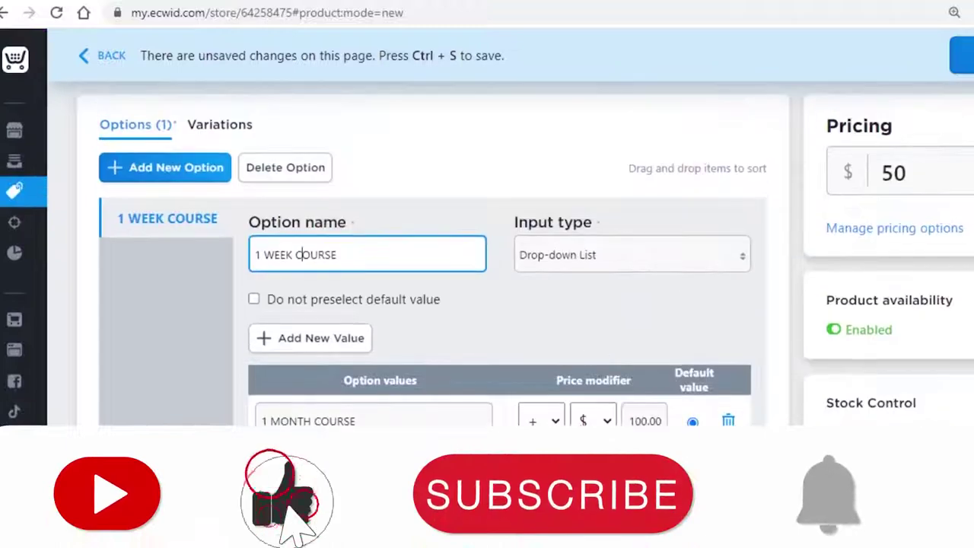
click(965, 56)
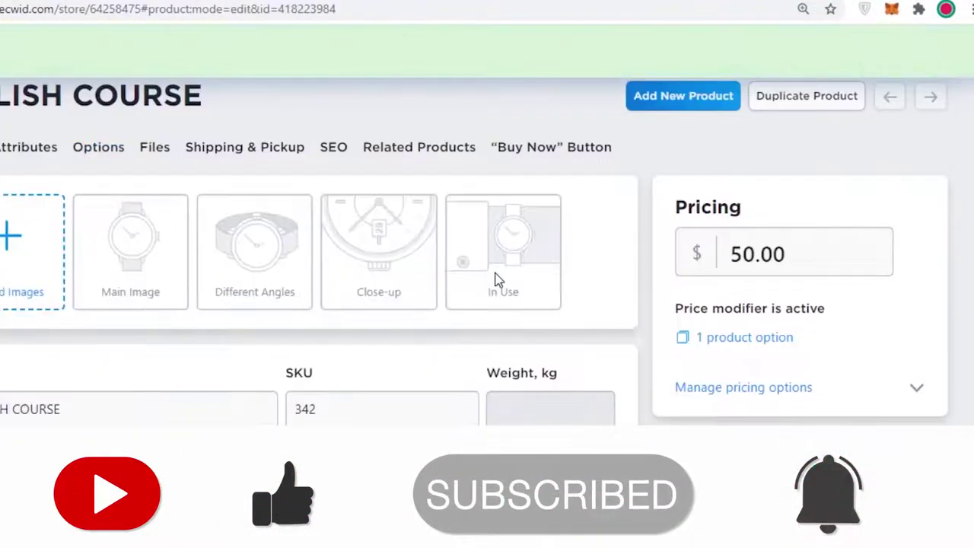
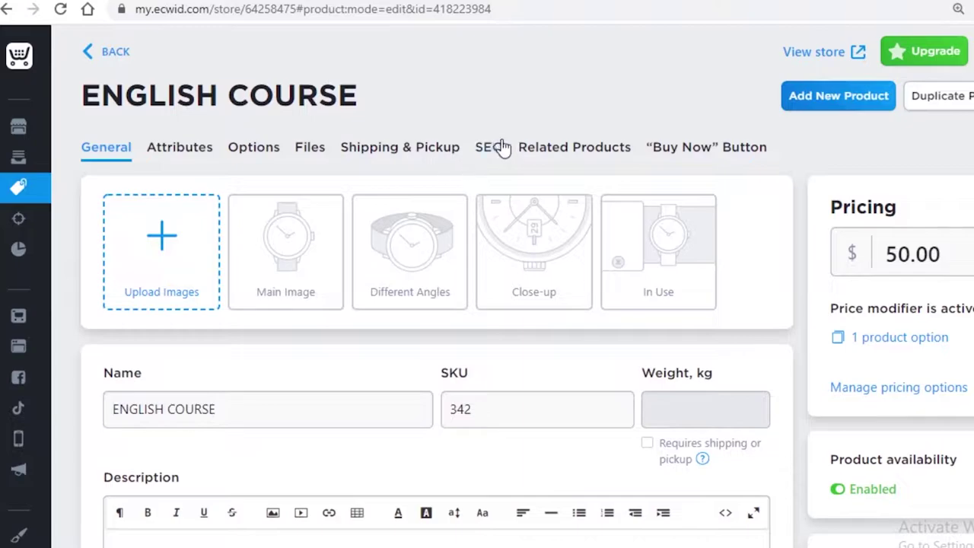
Review the English course's shipping and pickup setting, its files section for digital goods, and its options
click(411, 147)
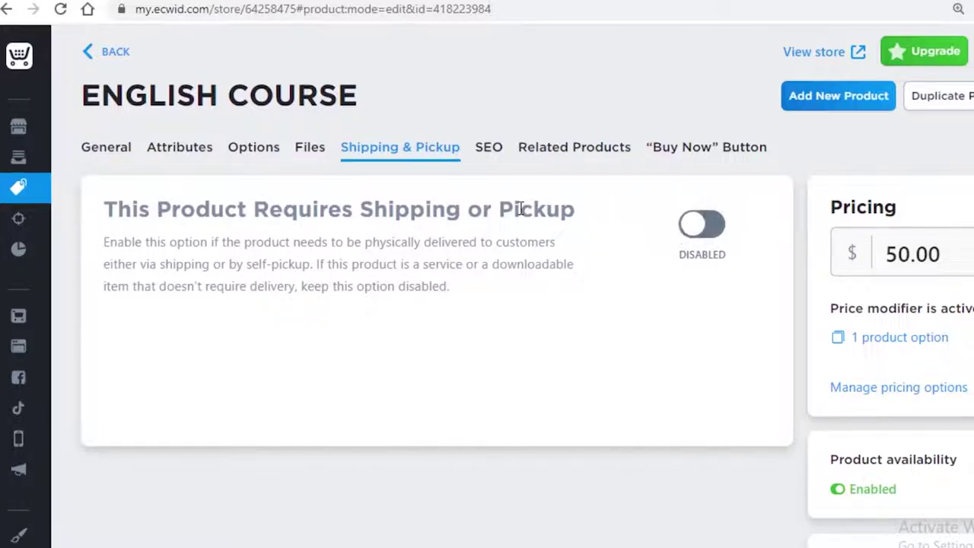
click(307, 152)
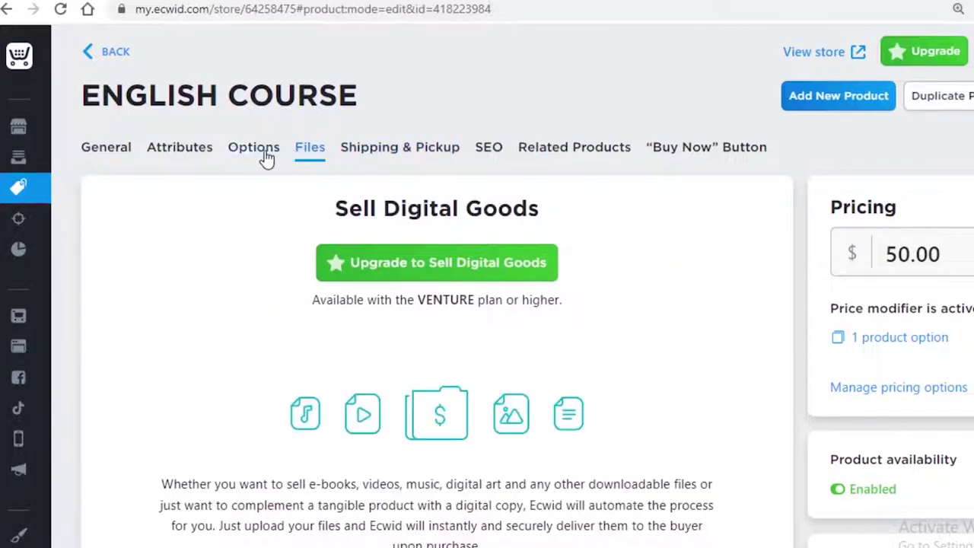
click(266, 156)
click(310, 152)
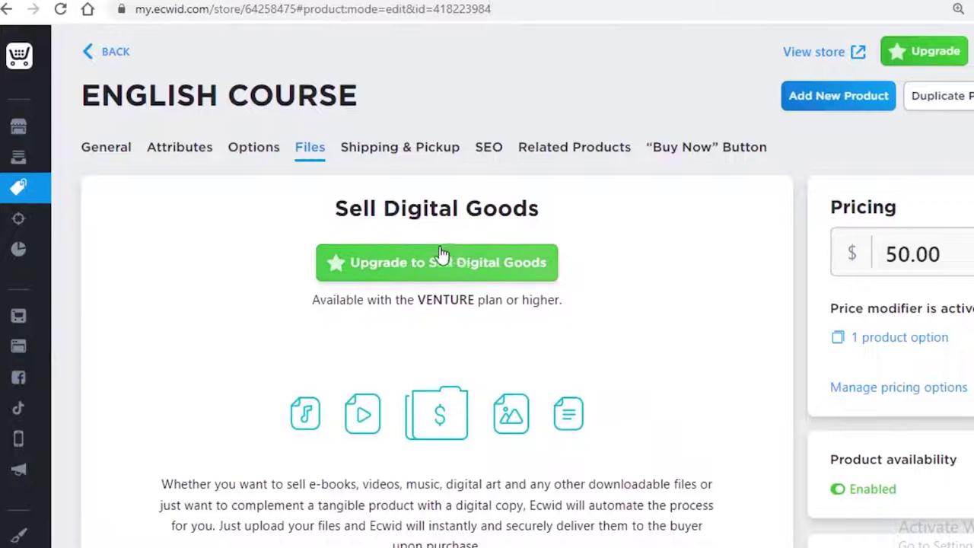
scroll(491, 264, down, 3)
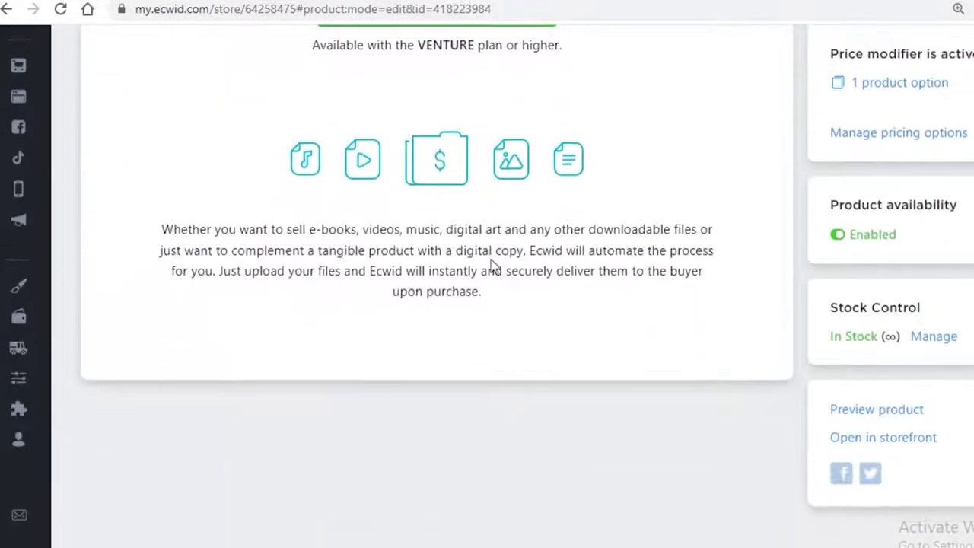
scroll(479, 271, up, 3)
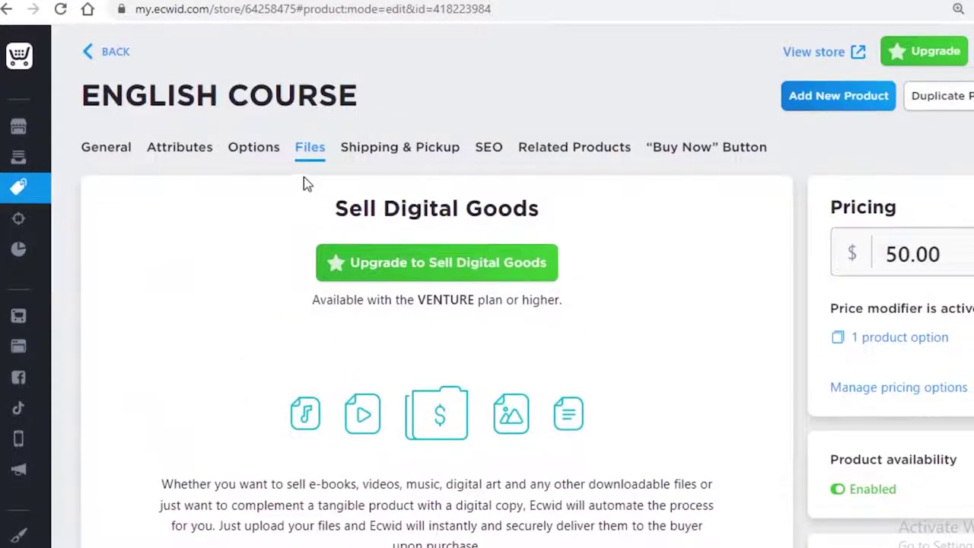
click(258, 149)
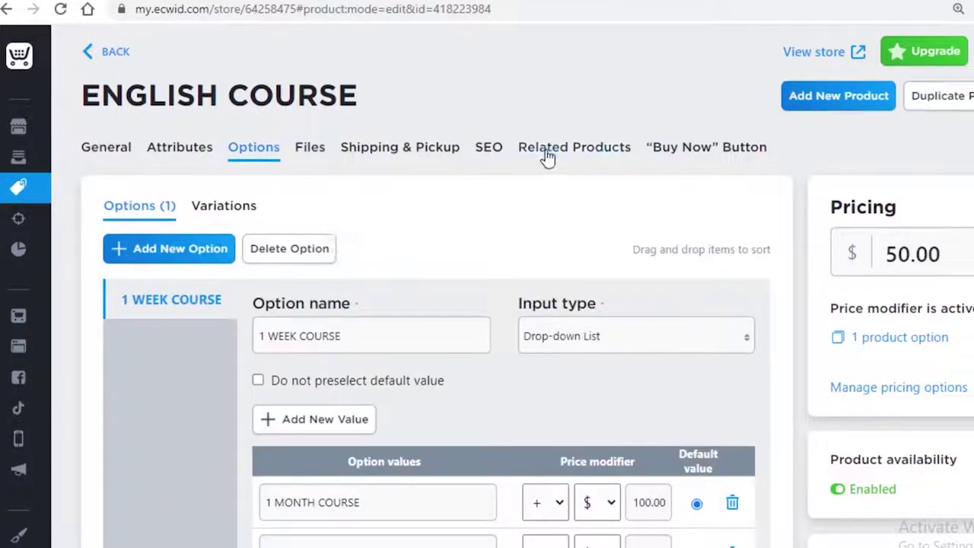
Read through the English course's SEO section on search result appearance and page titles
click(491, 166)
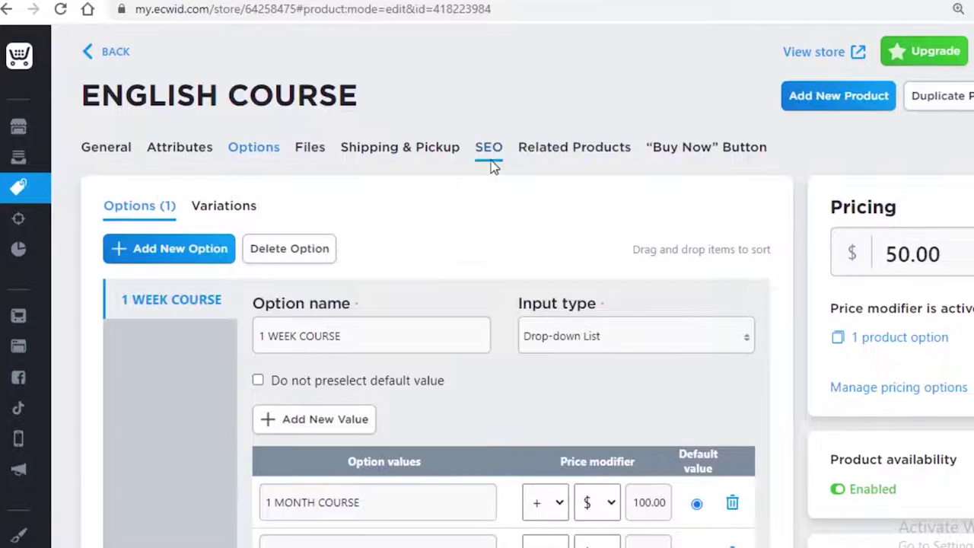
scroll(532, 213, down, 5)
scroll(512, 229, up, 4)
scroll(510, 221, down, 3)
scroll(502, 254, up, 3)
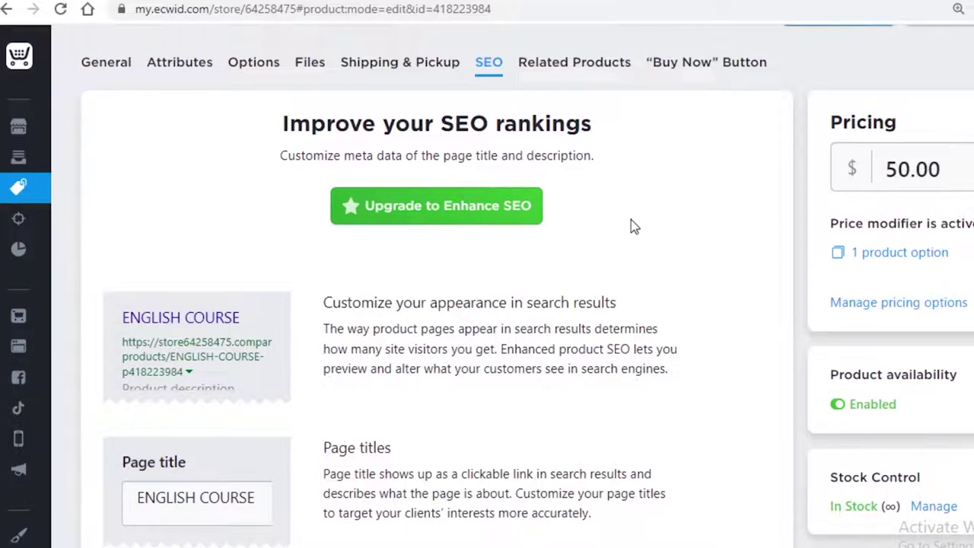
Examine the English course's related products settings and how products are assigned, without assigning any
click(573, 61)
click(163, 161)
click(927, 61)
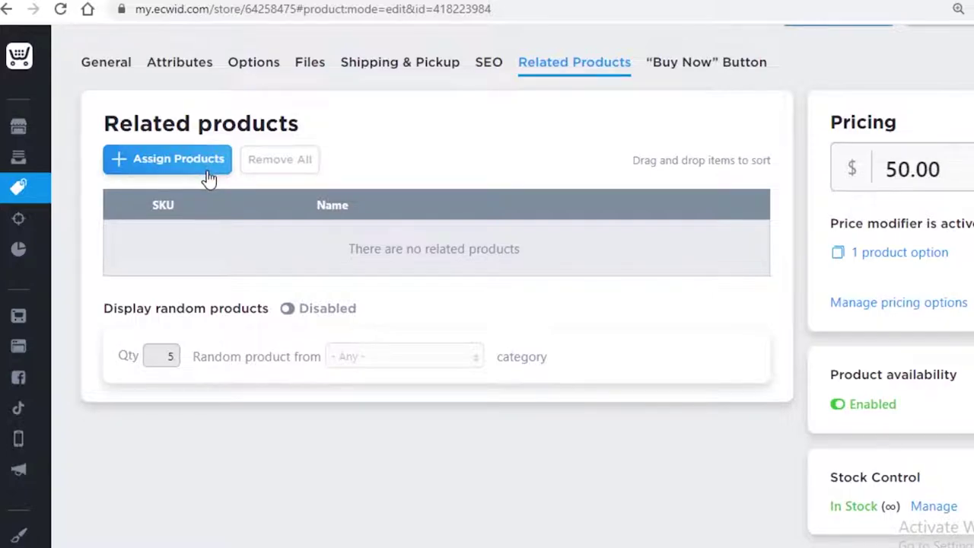
scroll(206, 239, down, 1)
scroll(325, 162, up, 1)
scroll(325, 160, up, 1)
Generate the Buy Now embed code for the English course with the Button only layout, and return to the product
click(730, 147)
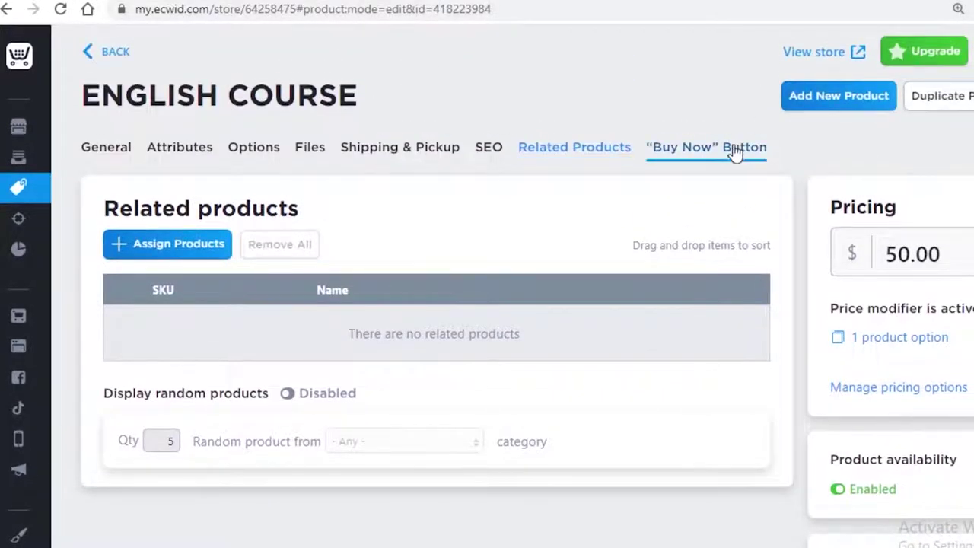
scroll(315, 317, down, 2)
scroll(420, 275, up, 2)
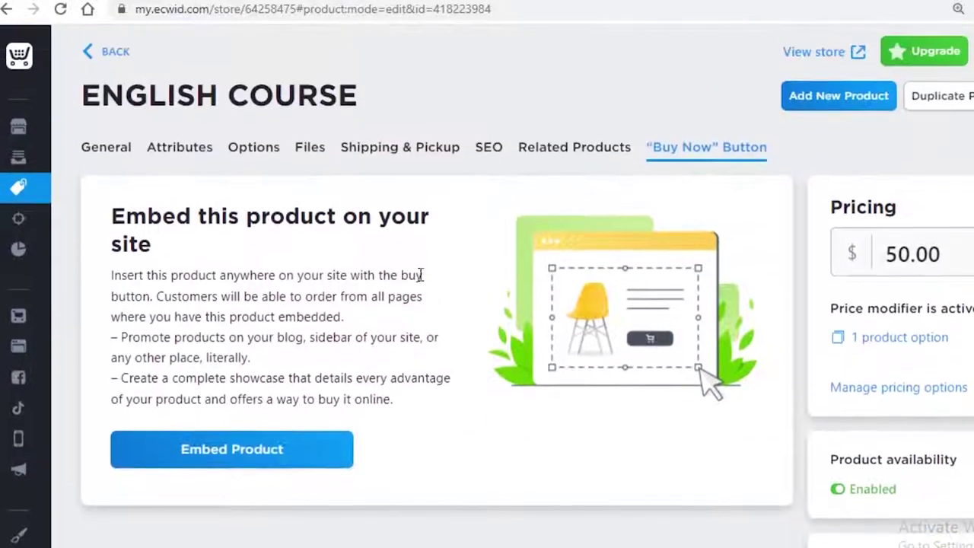
click(275, 459)
scroll(218, 221, down, 2)
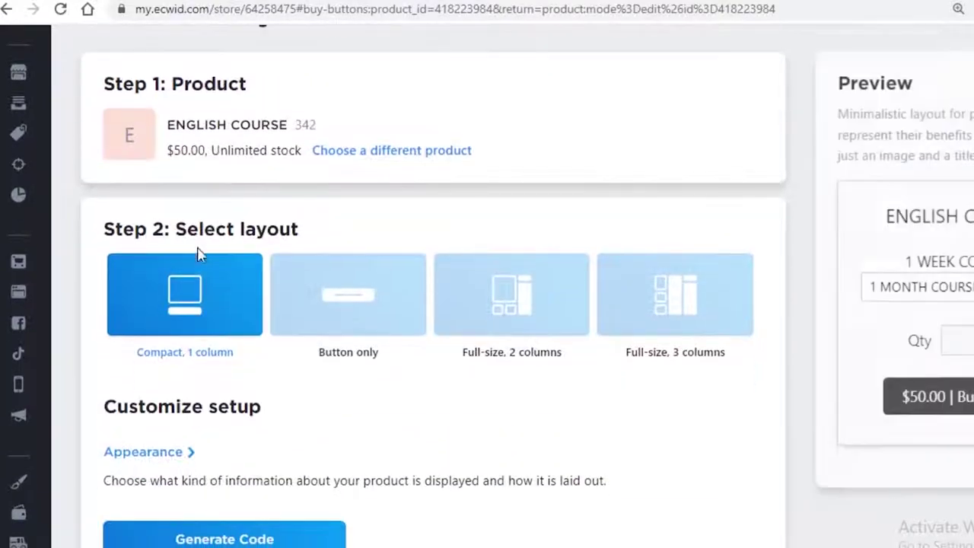
click(565, 218)
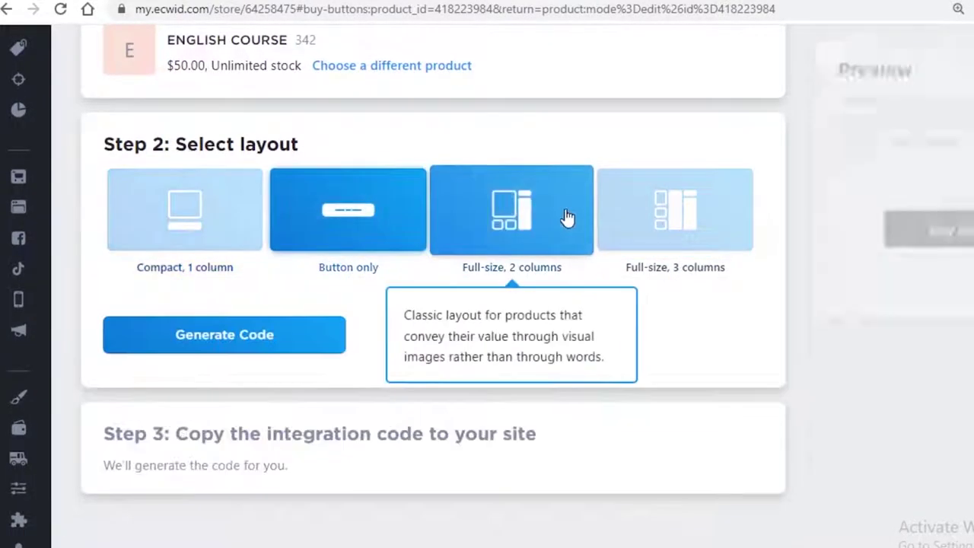
click(322, 208)
scroll(287, 282, down, 1)
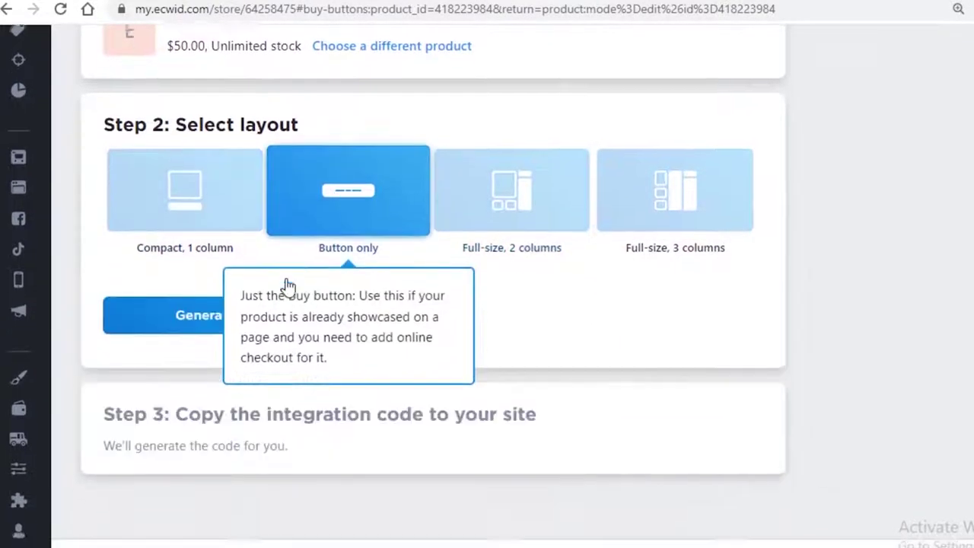
click(203, 255)
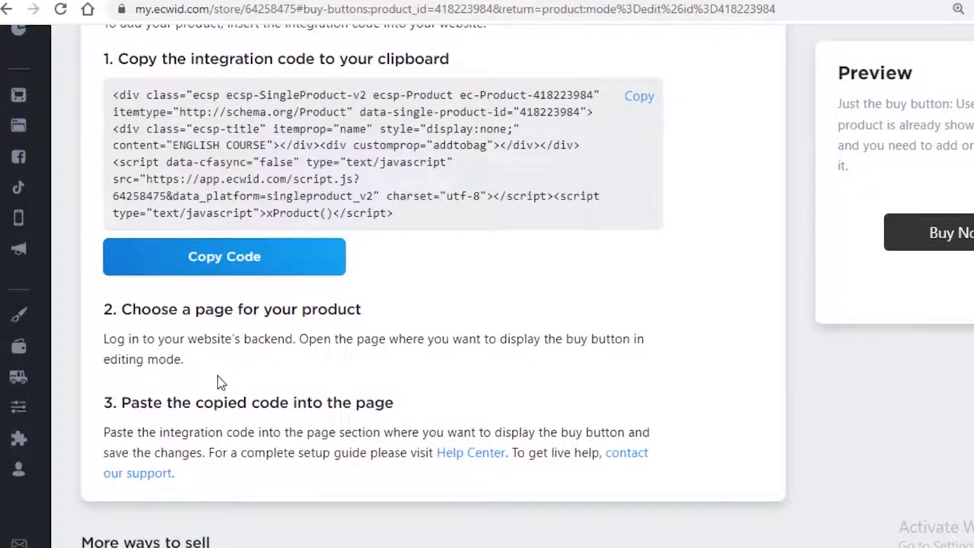
scroll(165, 130, up, 5)
click(109, 53)
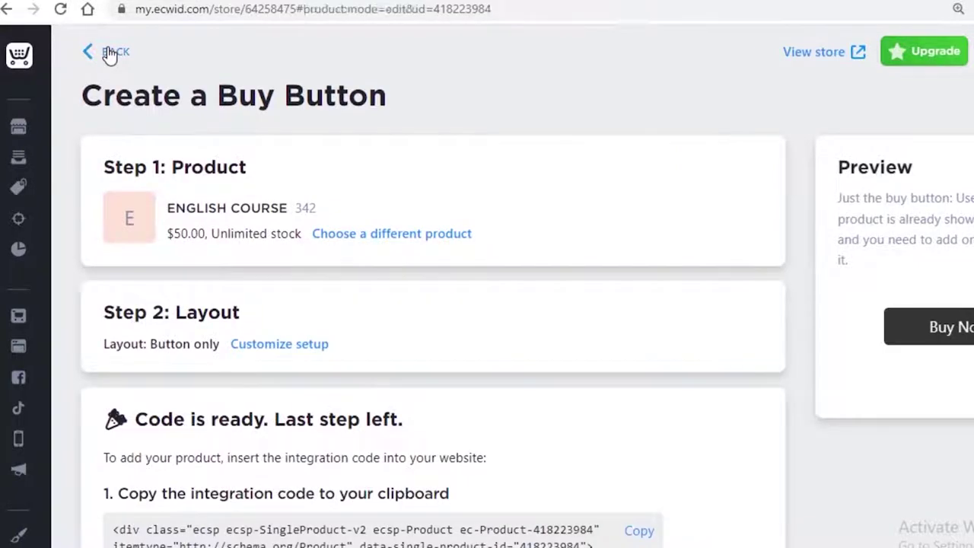
Look over the English course's general details, including its name, SKU, description and pricing options
scroll(814, 114, down, 3)
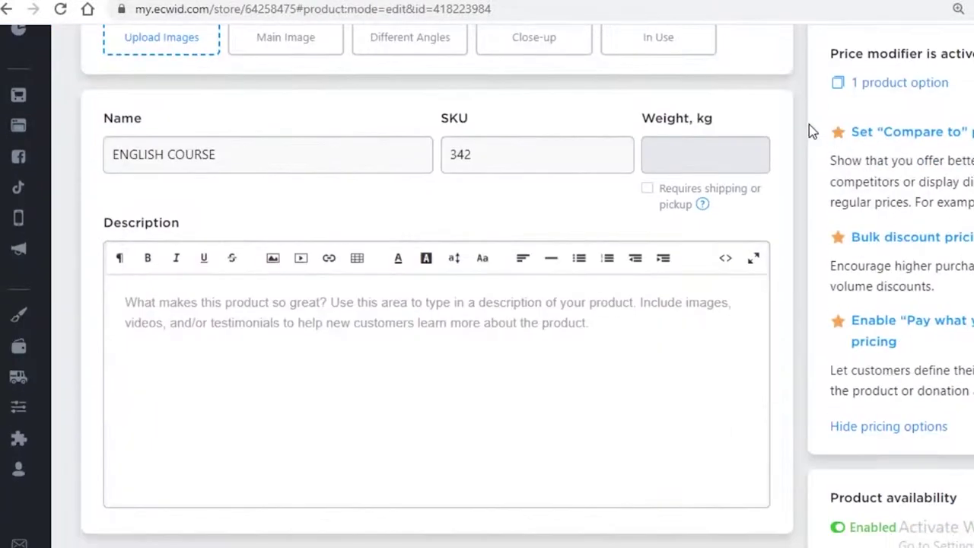
scroll(808, 124, up, 2)
scroll(879, 104, up, 1)
click(867, 99)
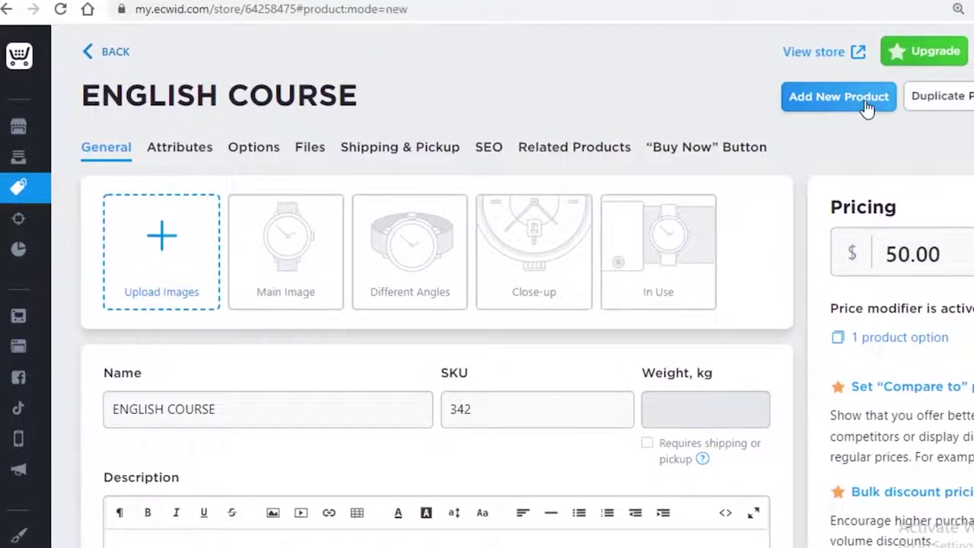
click(105, 55)
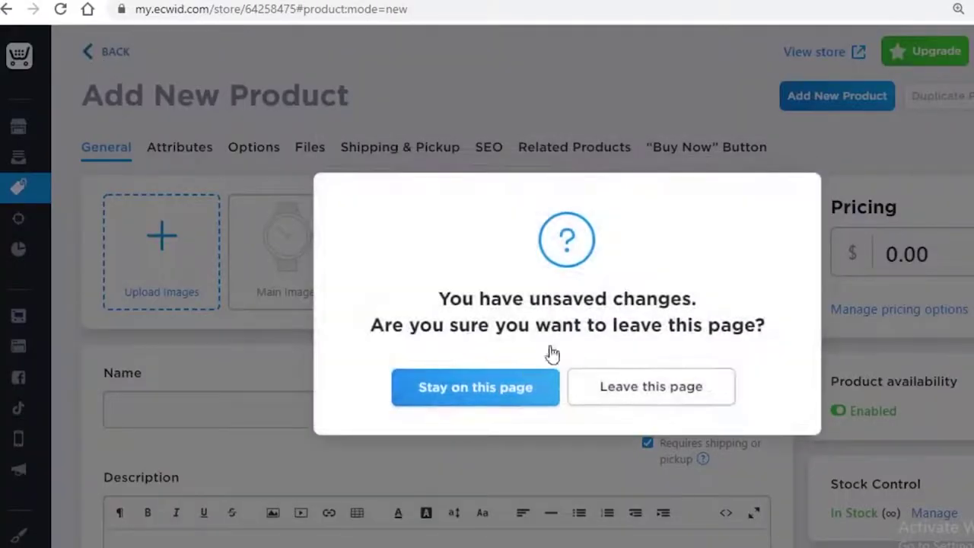
click(474, 385)
click(915, 241)
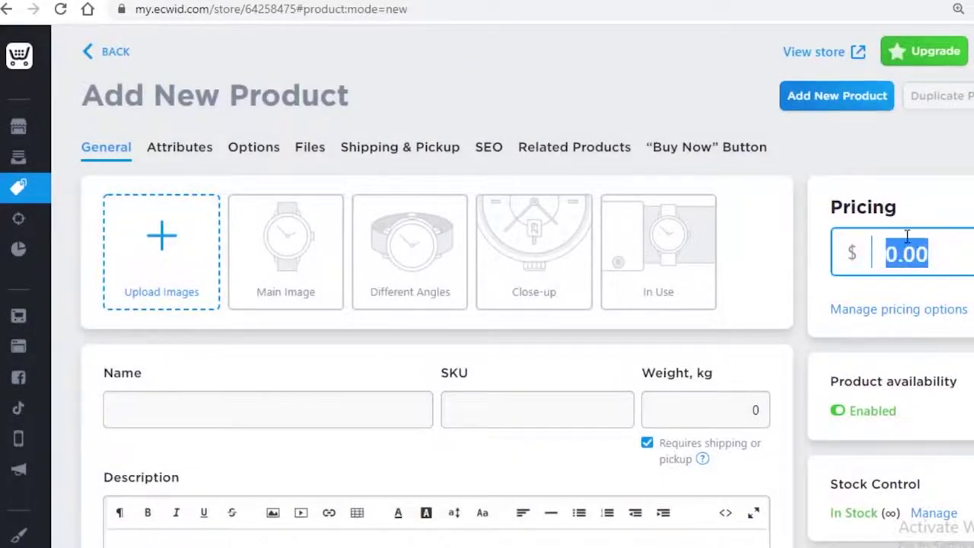
click(107, 51)
click(632, 399)
Look over the store's product list with the English course and NFT entries
click(259, 339)
click(248, 343)
scroll(413, 91, down, 3)
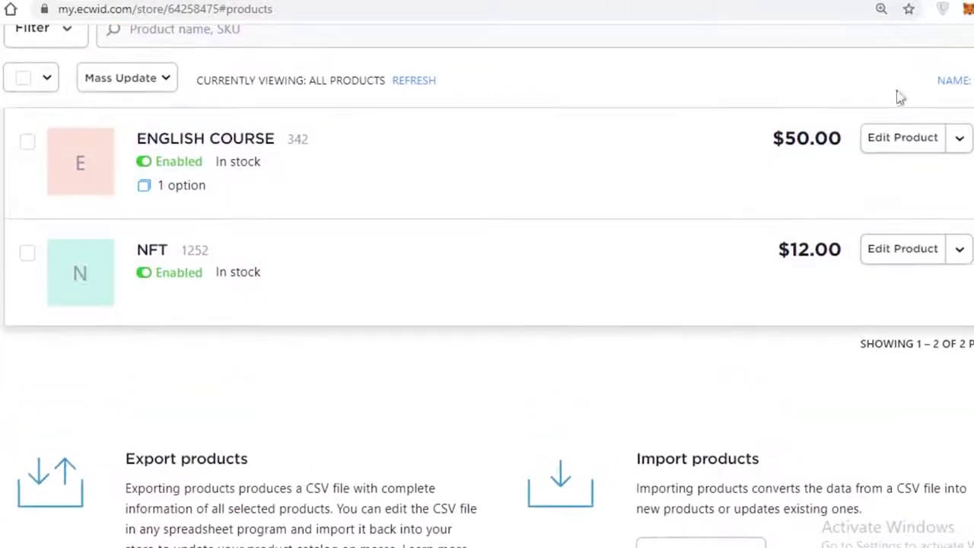
Open the English course product from the product list and return to the list
click(195, 163)
click(197, 163)
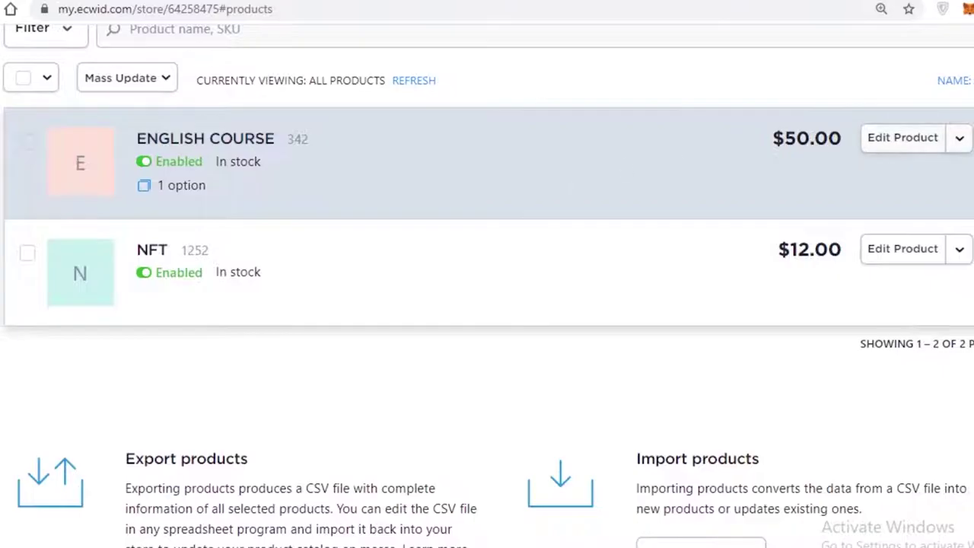
click(197, 211)
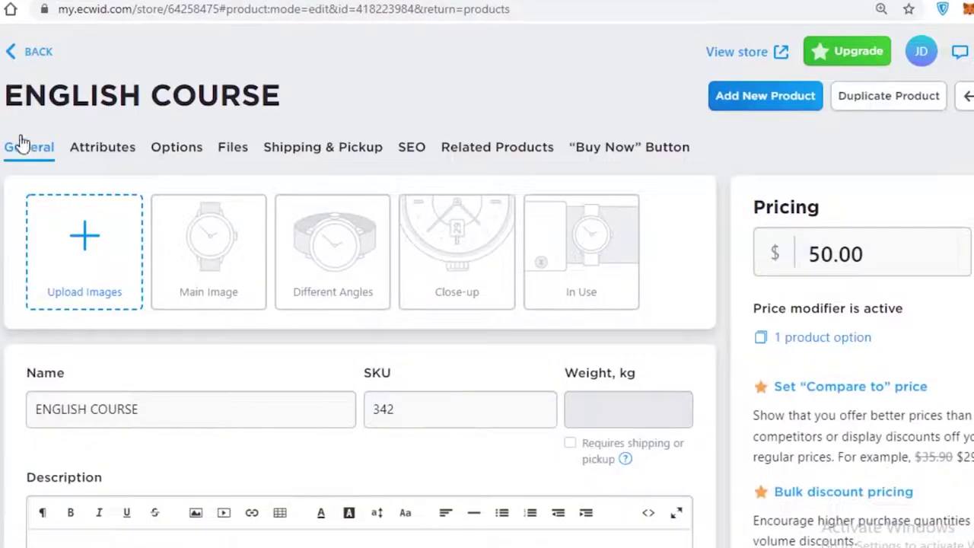
click(17, 50)
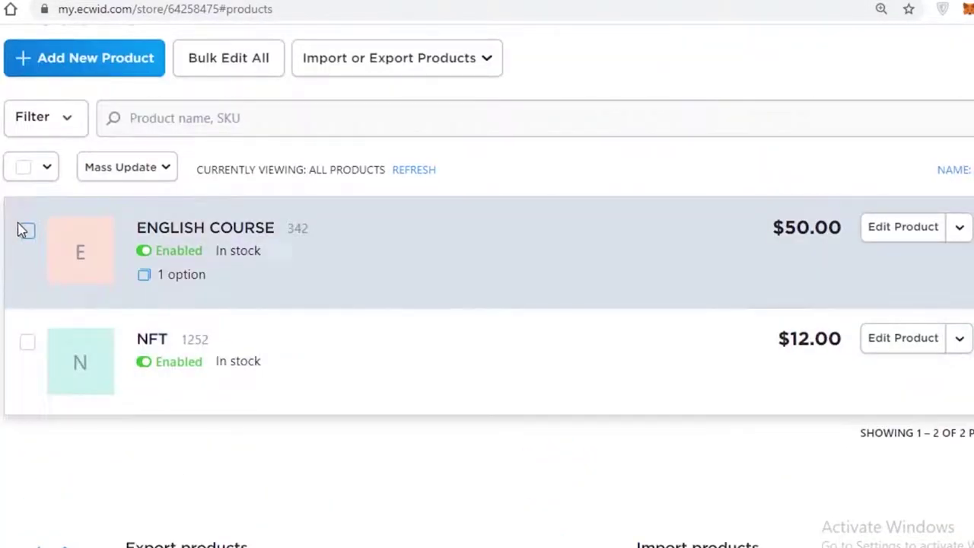
Select the English course in the product list, view its mass update options without applying any, and deselect it
click(28, 232)
scroll(28, 236, up, 1)
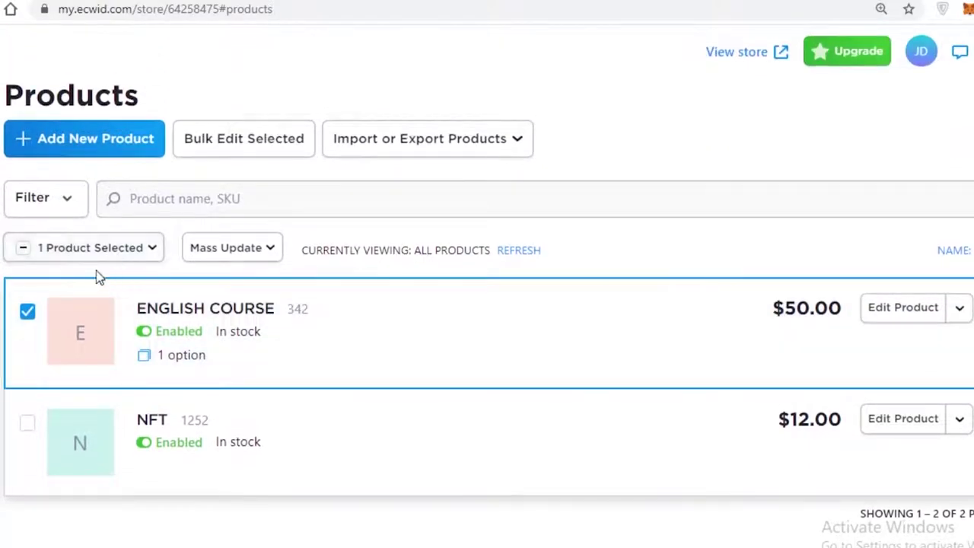
click(219, 259)
mouse_move(234, 327)
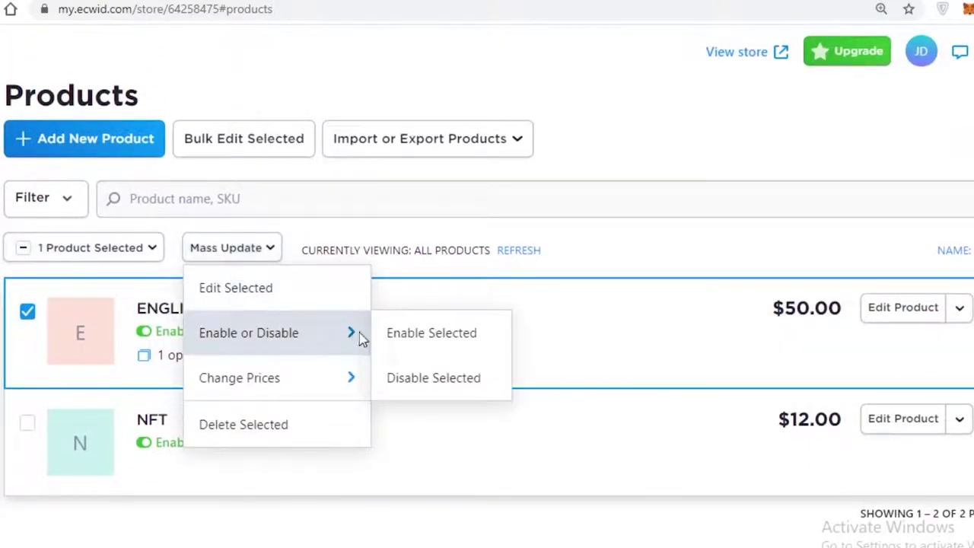
mouse_move(315, 375)
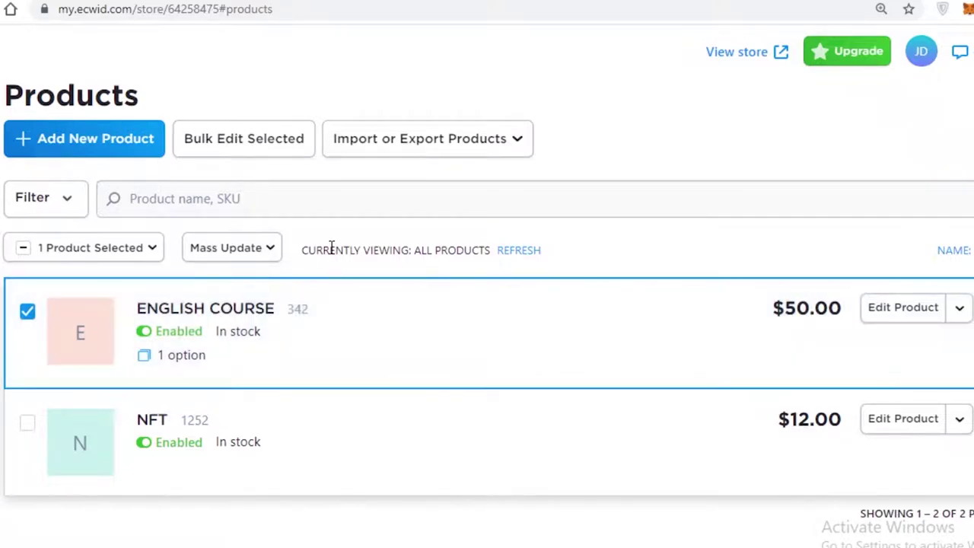
click(27, 311)
Look over the store dashboard, the design page's image size and aspect ratio options, and the list of settings sections
click(29, 130)
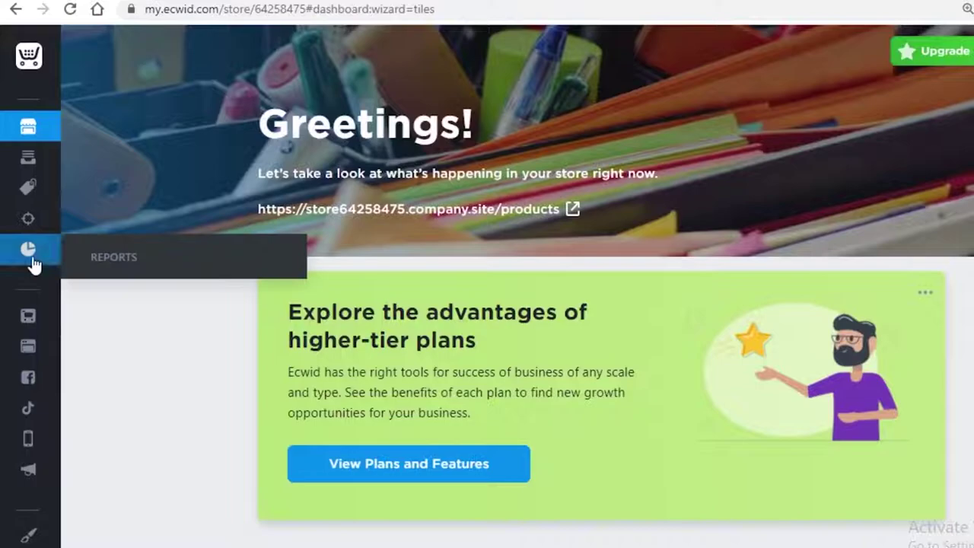
scroll(31, 457, down, 3)
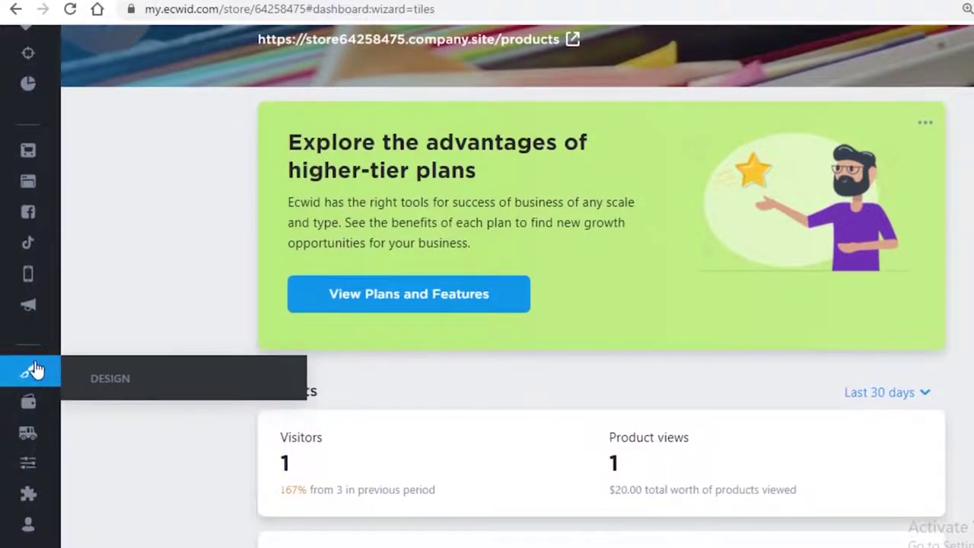
click(107, 379)
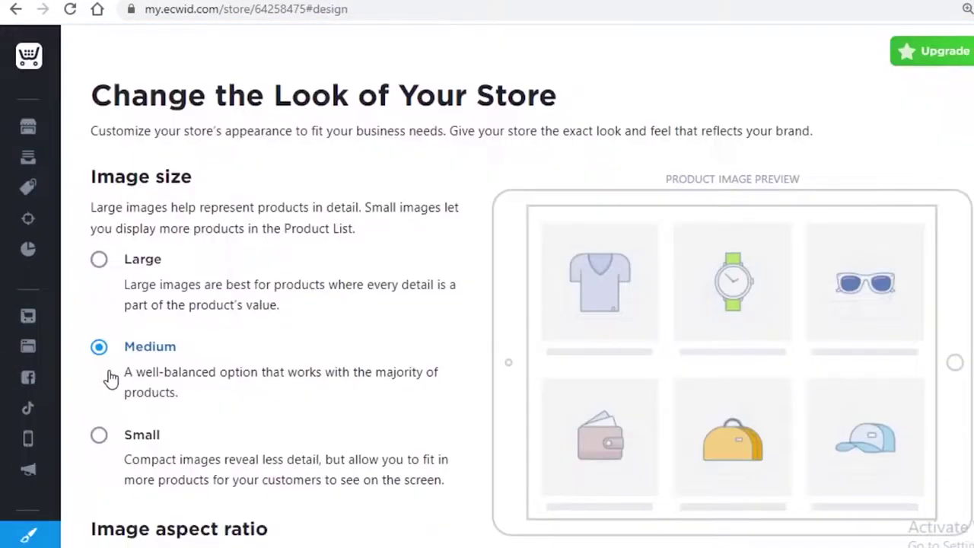
scroll(92, 328, down, 3)
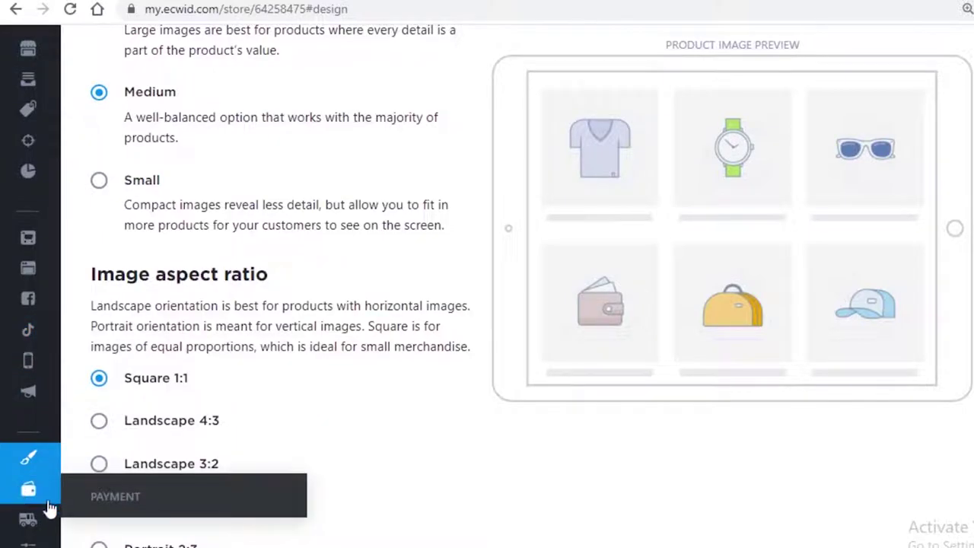
scroll(42, 487, down, 1)
mouse_move(38, 465)
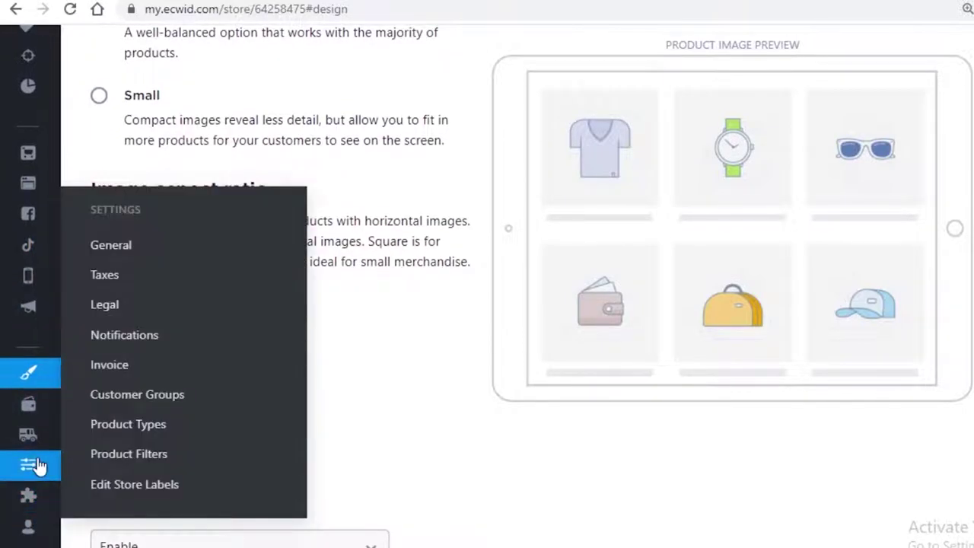
Visit the live online store from the website overview and open the English course in its store section
mouse_move(35, 197)
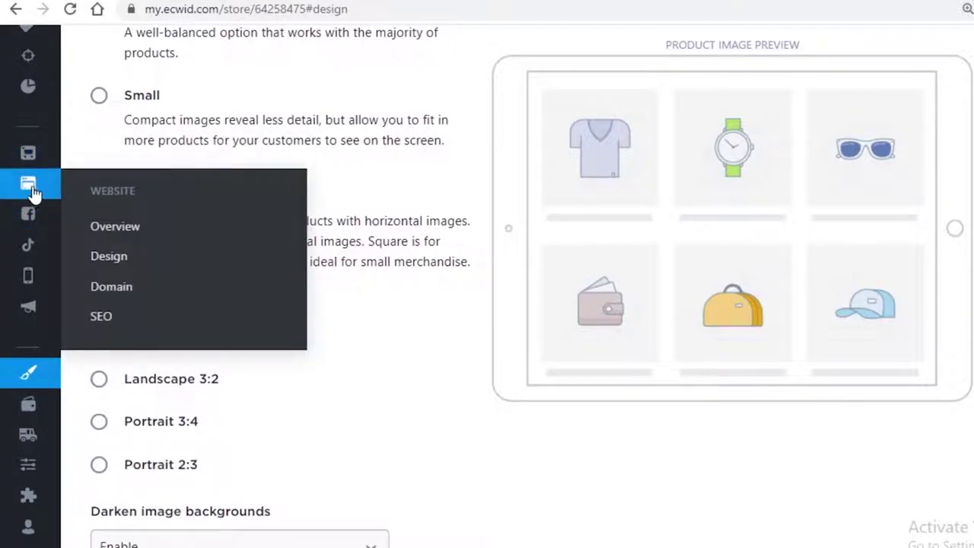
click(143, 229)
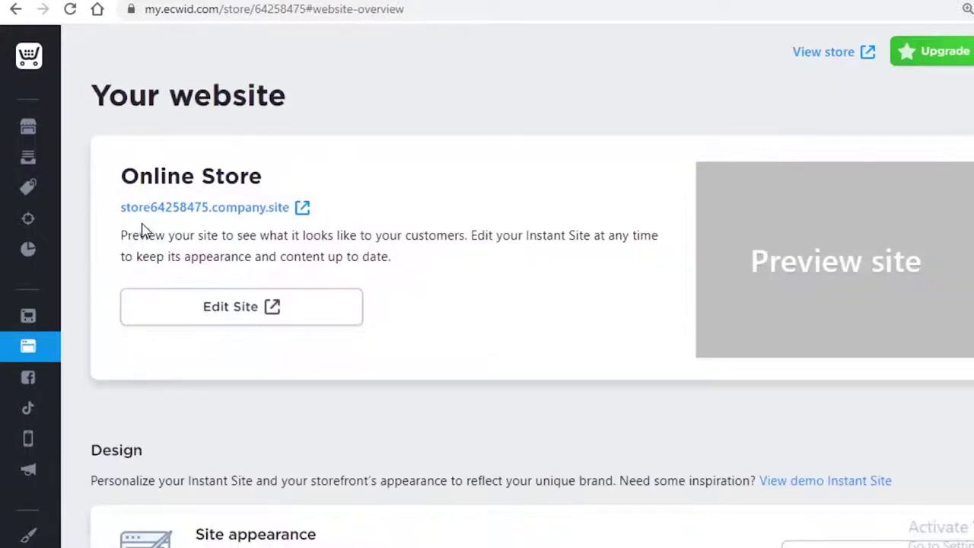
scroll(220, 228, down, 1)
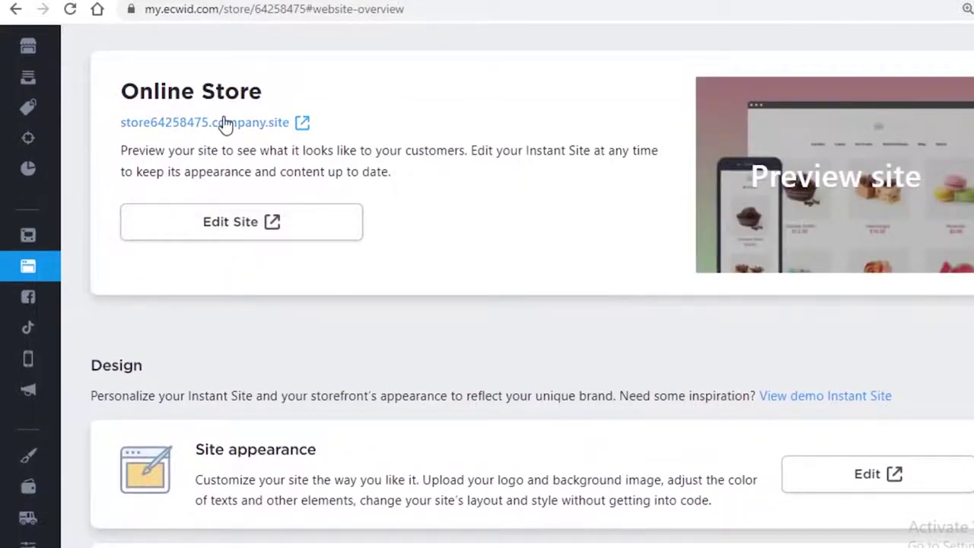
click(226, 123)
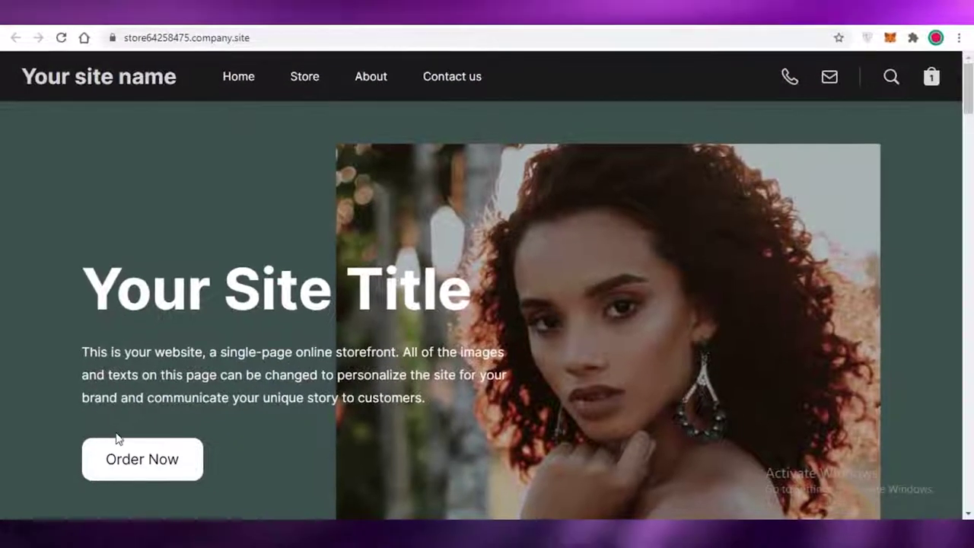
mouse_move(363, 72)
click(307, 86)
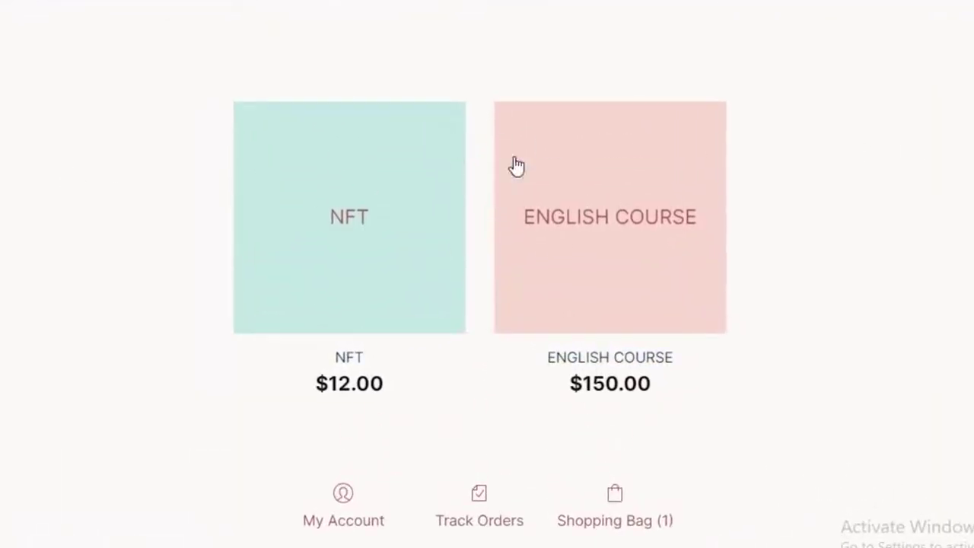
click(604, 201)
Switch the English course's option on the storefront between 1 MONTH COURSE and 3 MONTH COURSE to compare prices
click(109, 268)
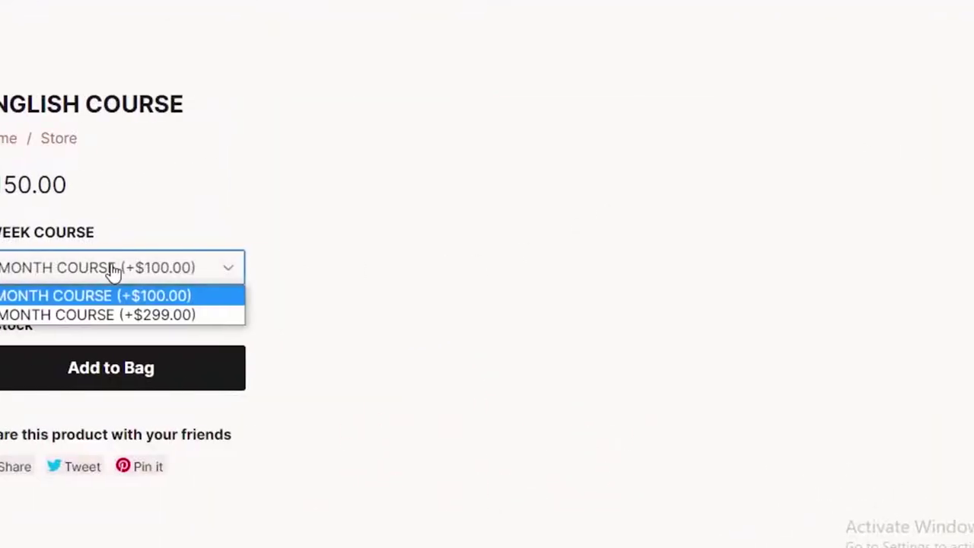
click(96, 315)
click(124, 279)
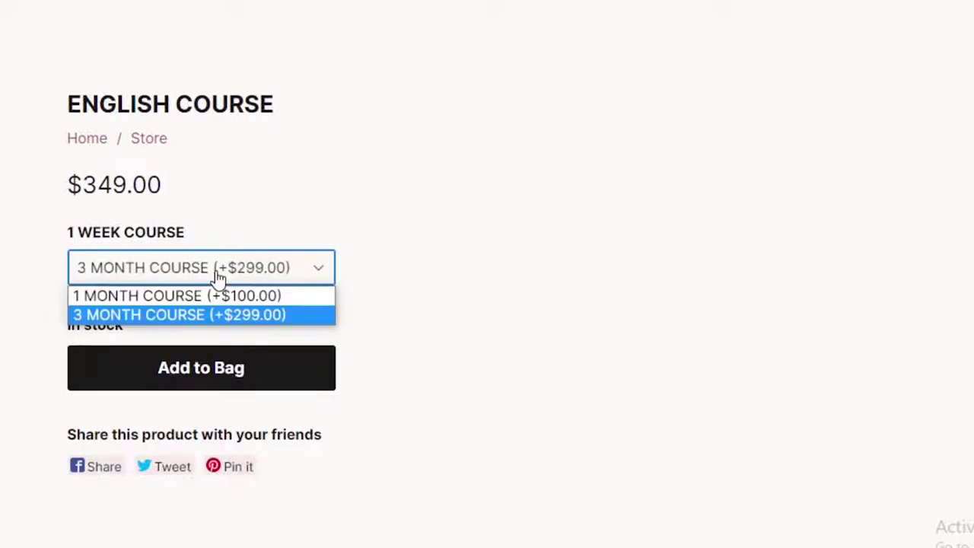
click(156, 295)
click(163, 279)
click(160, 315)
click(165, 279)
click(164, 313)
click(160, 279)
click(140, 315)
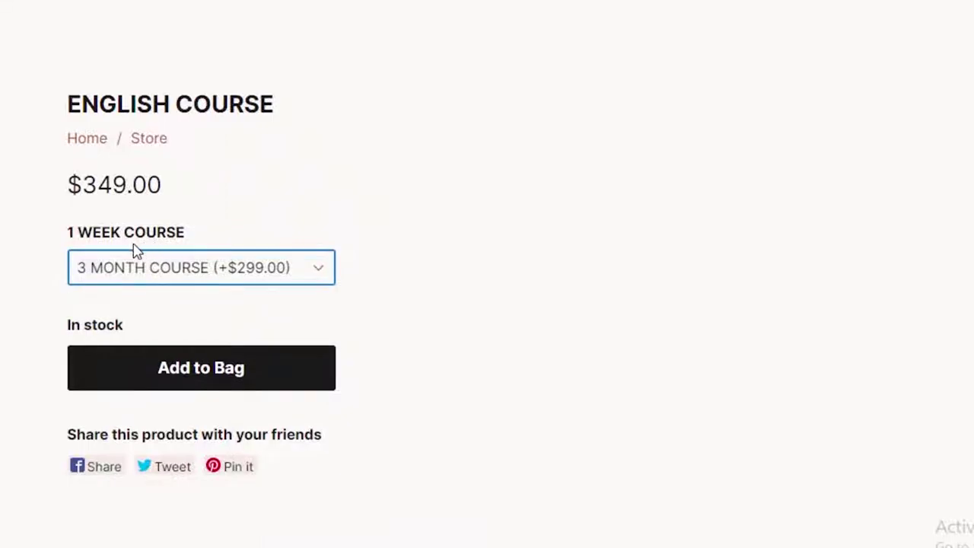
click(148, 268)
click(372, 189)
Look over the live storefront's home page and the plan prices on the Ecwid pricing page
scroll(741, 11, up, 1)
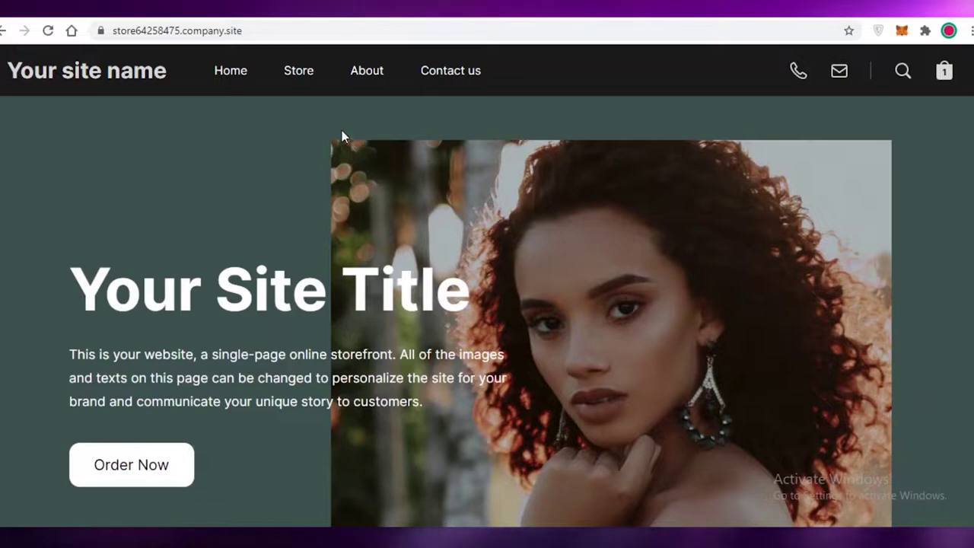
scroll(380, 152, down, 2)
scroll(391, 164, down, 1)
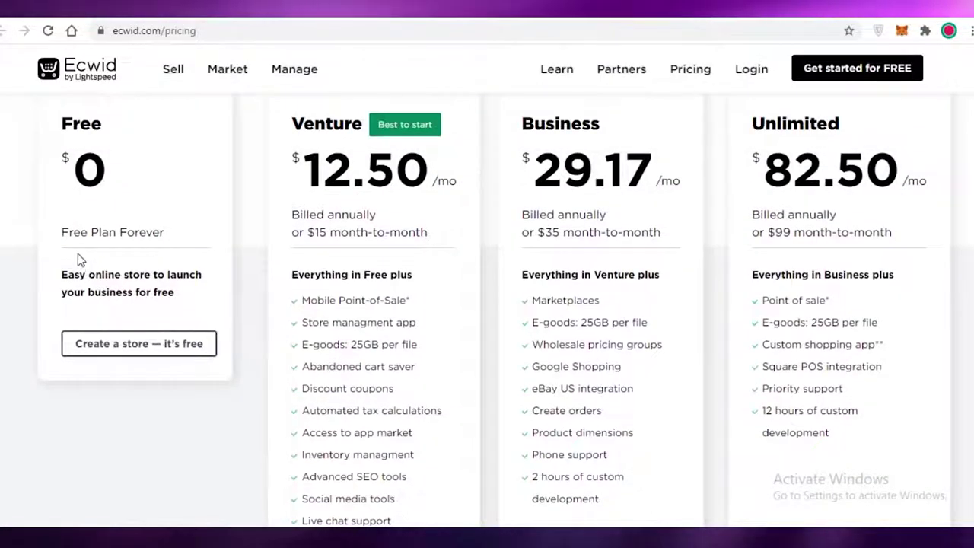
scroll(79, 259, up, 1)
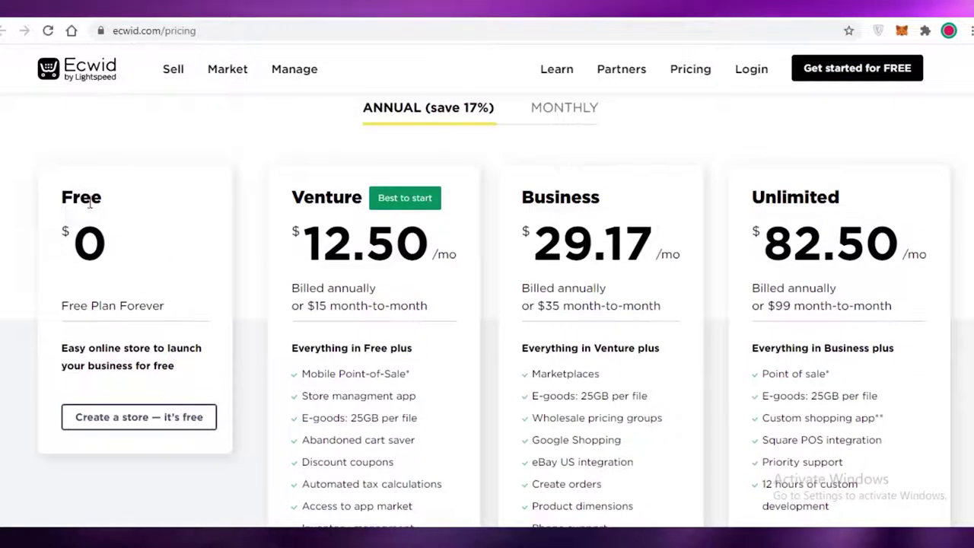
scroll(88, 229, down, 1)
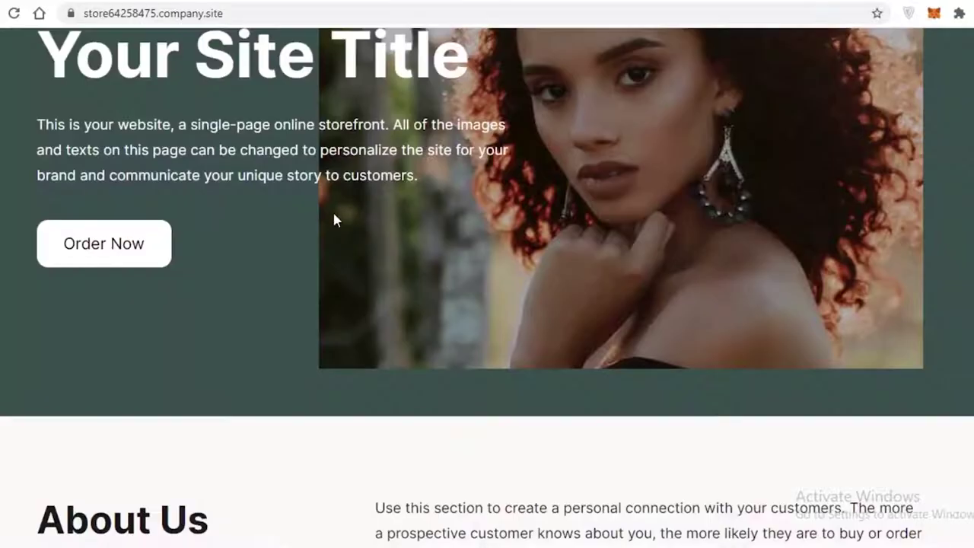
Examine the storefront's home page sections and the website overview's design, site address and SEO settings
scroll(332, 218, up, 3)
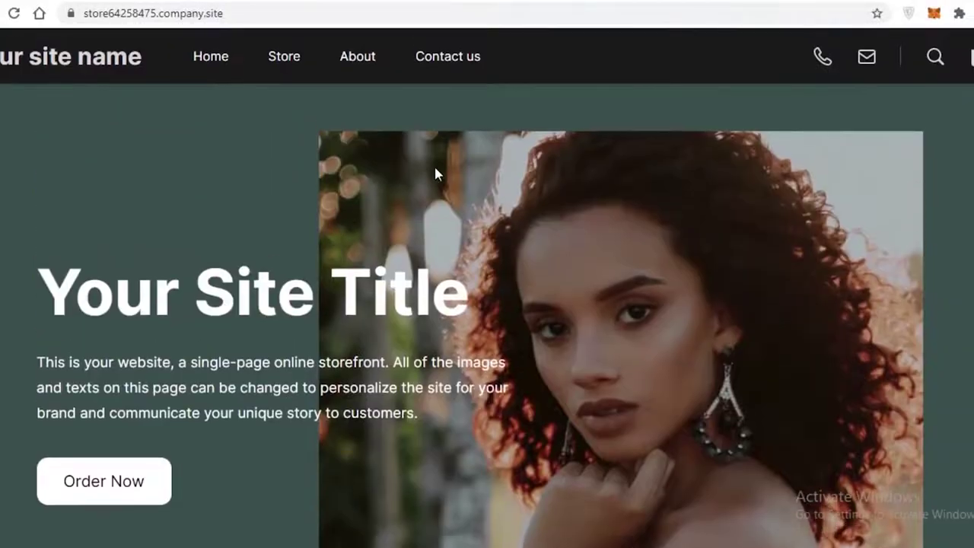
scroll(434, 170, down, 5)
scroll(499, 337, down, 2)
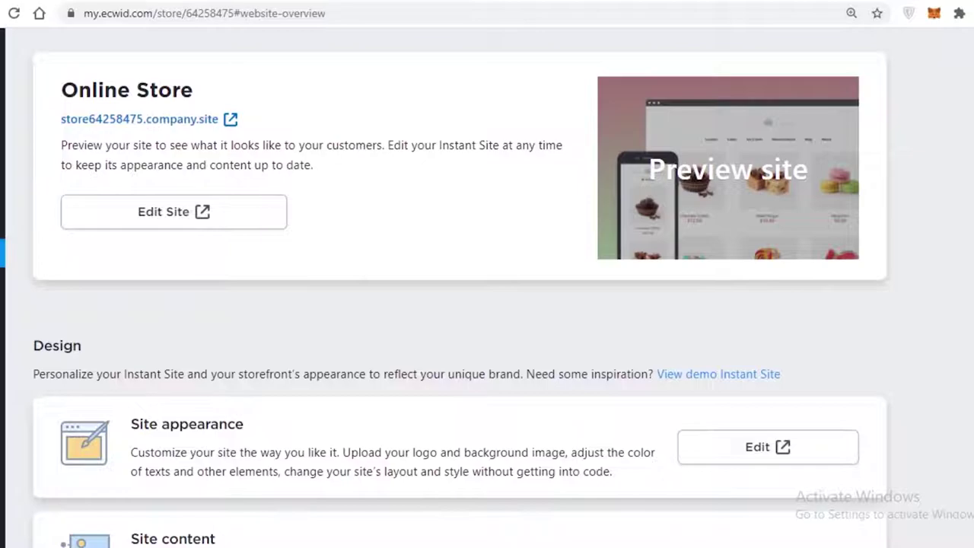
scroll(652, 277, up, 1)
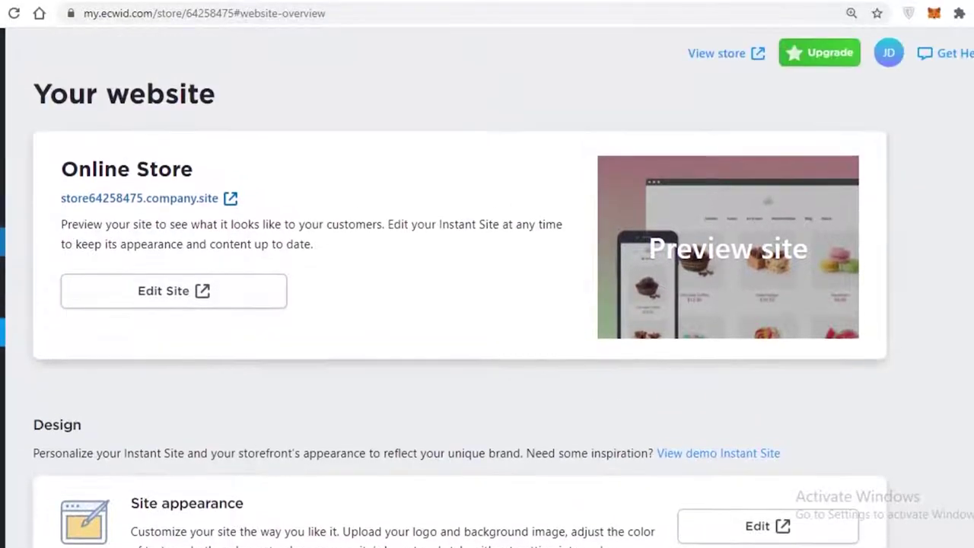
scroll(282, 152, down, 8)
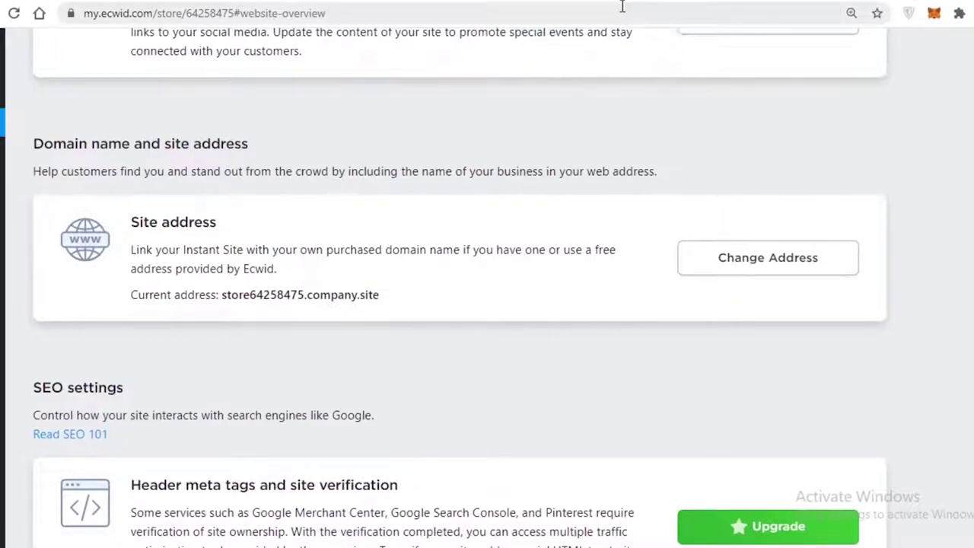
Compare the prices and included features of the Free, Venture, Business and Unlimited plans on the Ecwid pricing page
key(ctrl+Tab)
scroll(183, 217, up, 4)
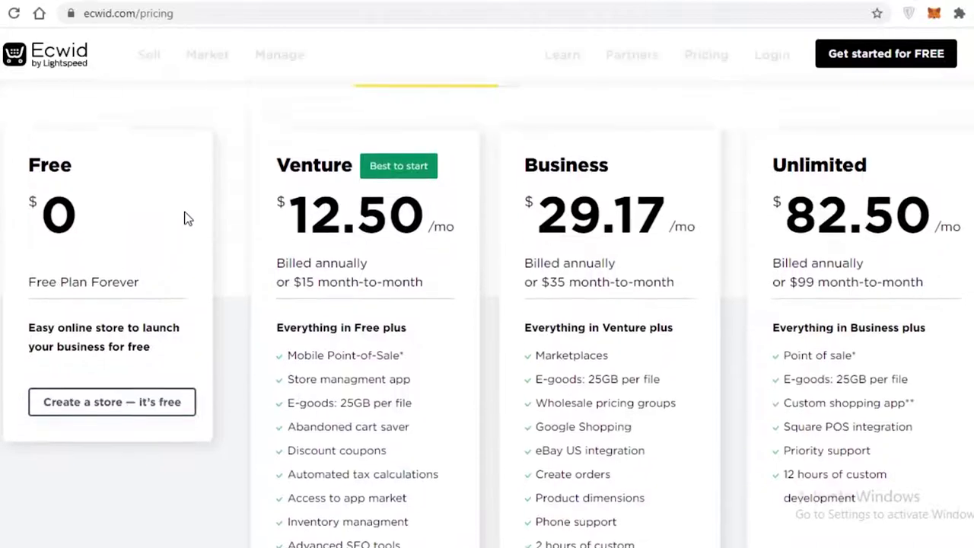
scroll(206, 267, down, 10)
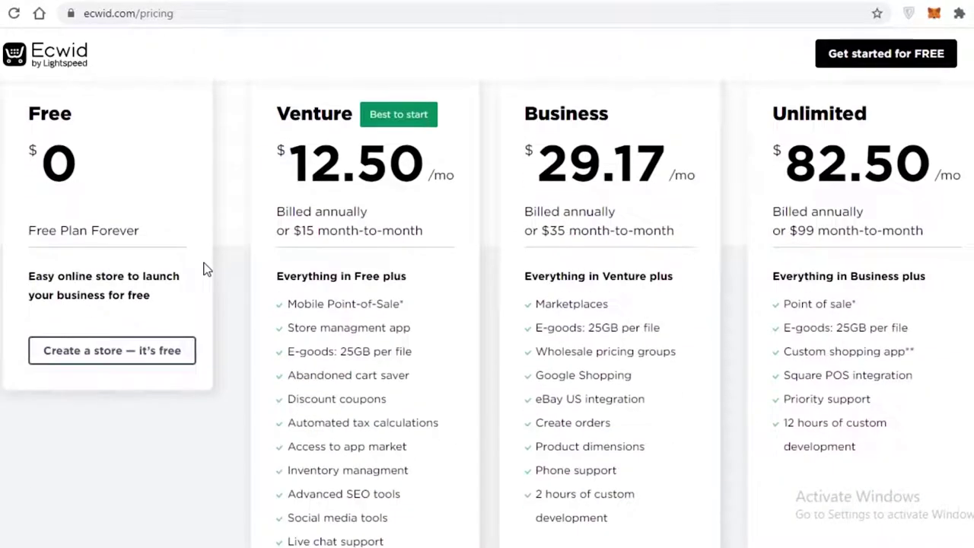
scroll(211, 277, up, 10)
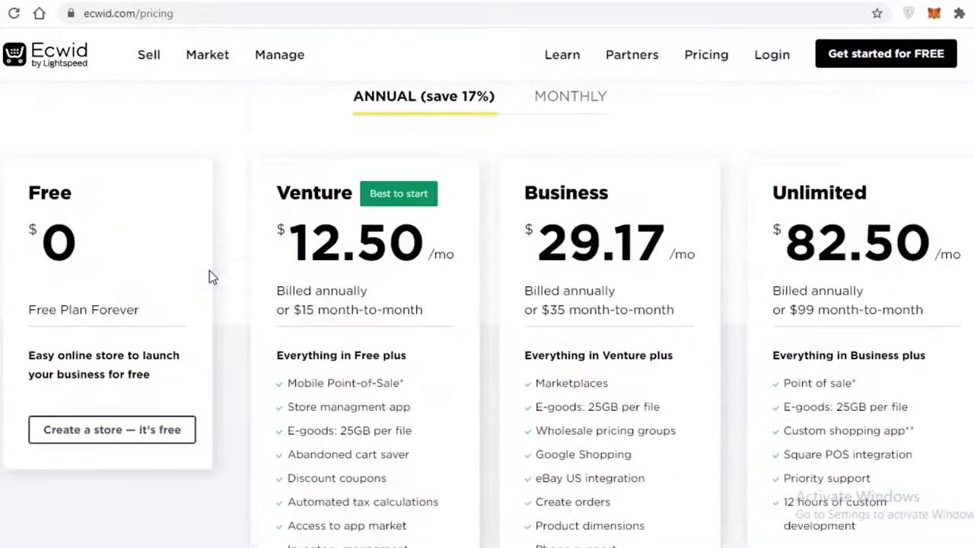
scroll(229, 257, down, 3)
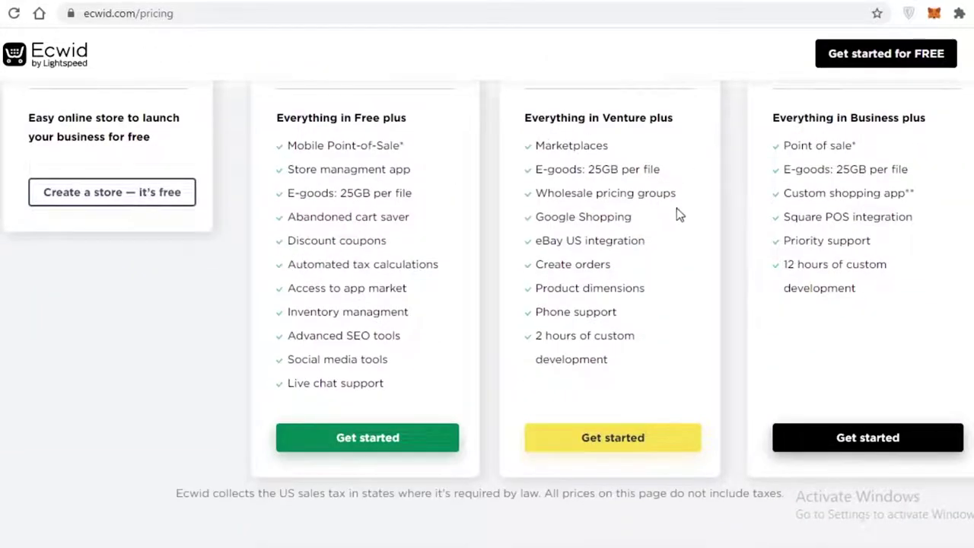
scroll(676, 208, up, 3)
scroll(319, 332, down, 2)
scroll(447, 306, up, 2)
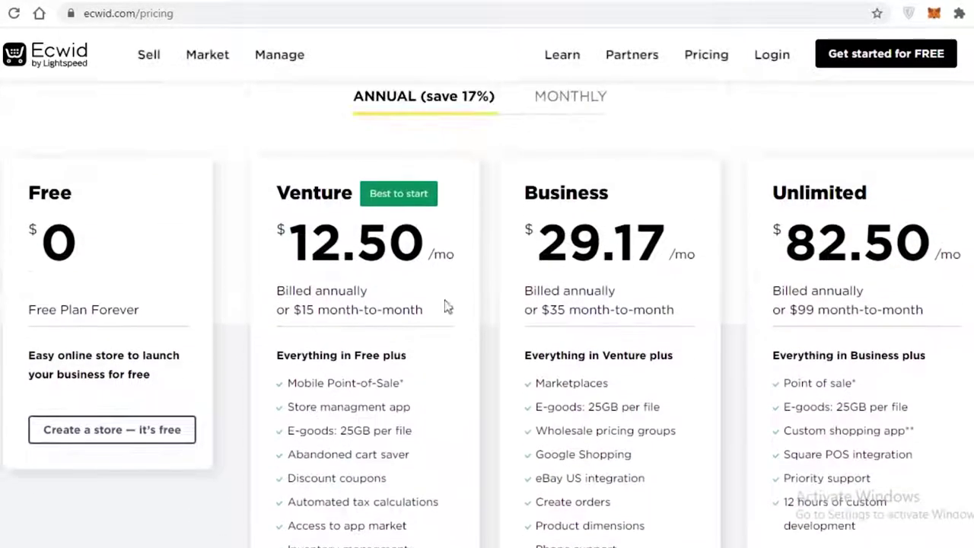
scroll(319, 229, down, 4)
scroll(318, 260, up, 2)
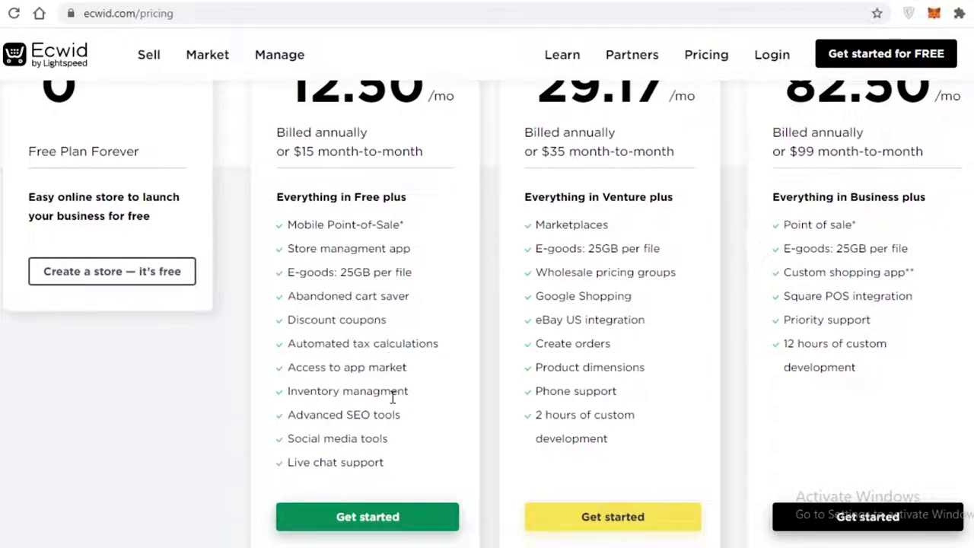
scroll(385, 453, down, 5)
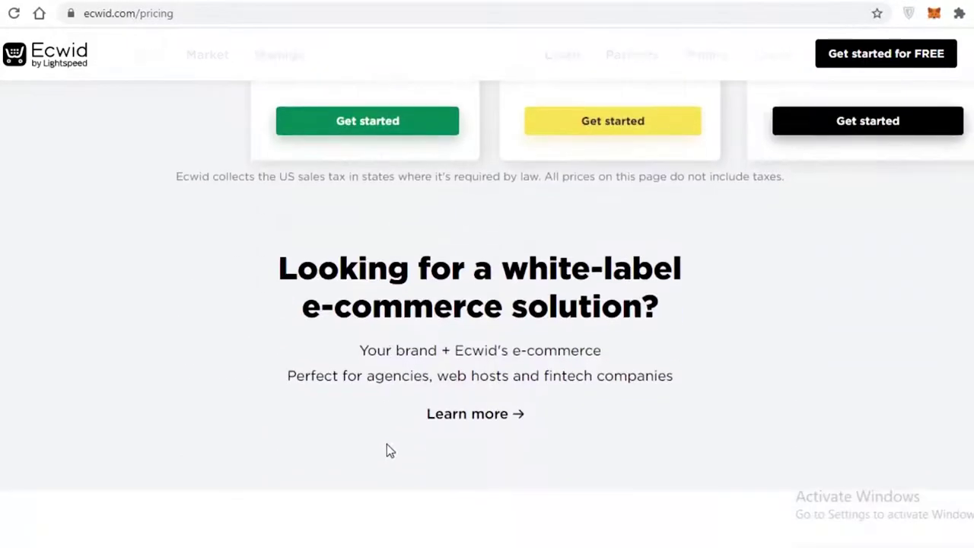
scroll(386, 449, up, 7)
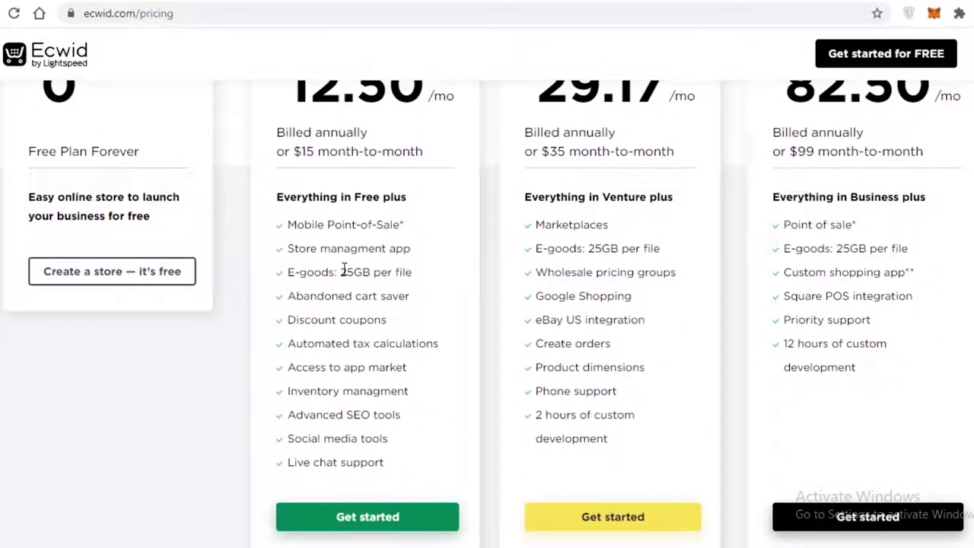
Examine the feature lists of the Venture and Business plans, including the e-goods file allowance
scroll(576, 218, up, 3)
scroll(576, 235, down, 3)
drag(290, 272, 411, 267)
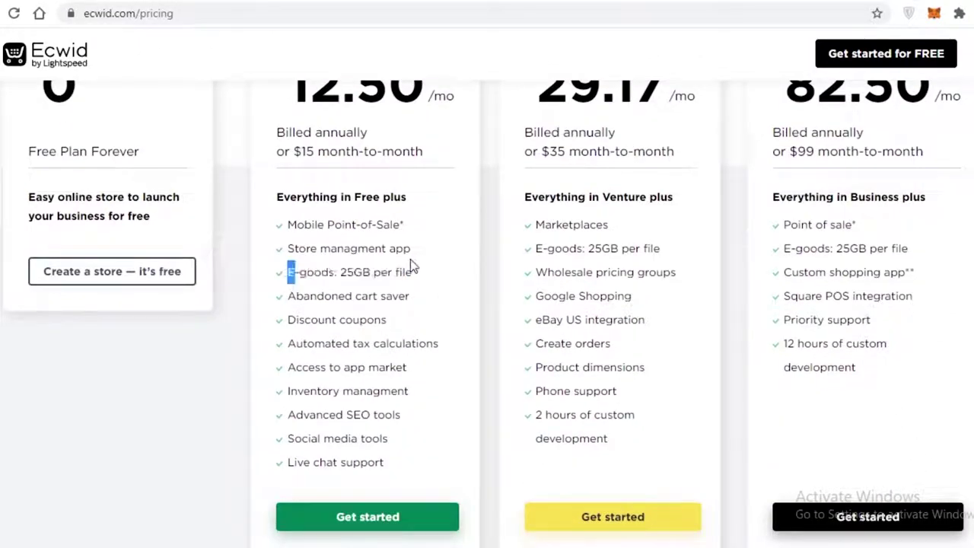
click(635, 250)
triple_click(647, 249)
click(325, 271)
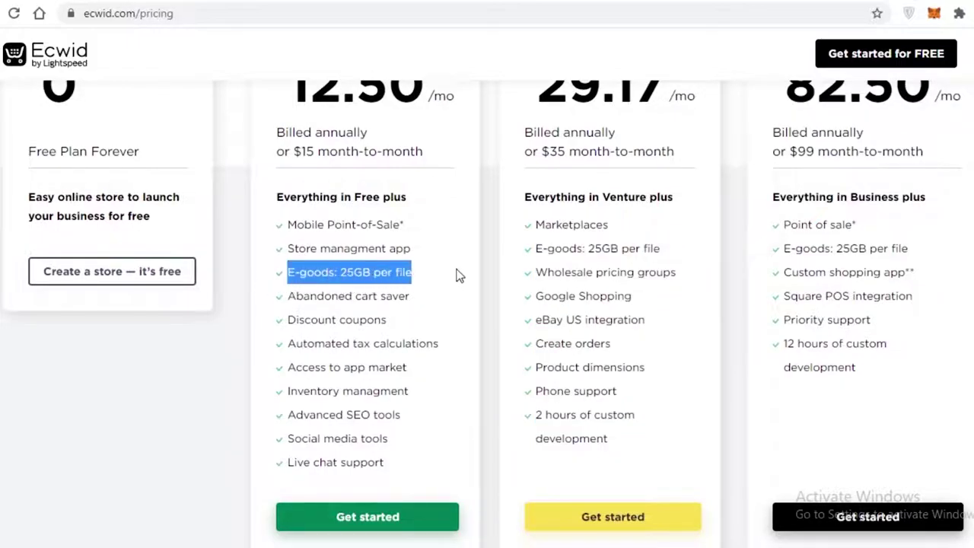
scroll(520, 232, up, 2)
scroll(426, 242, down, 3)
click(576, 370)
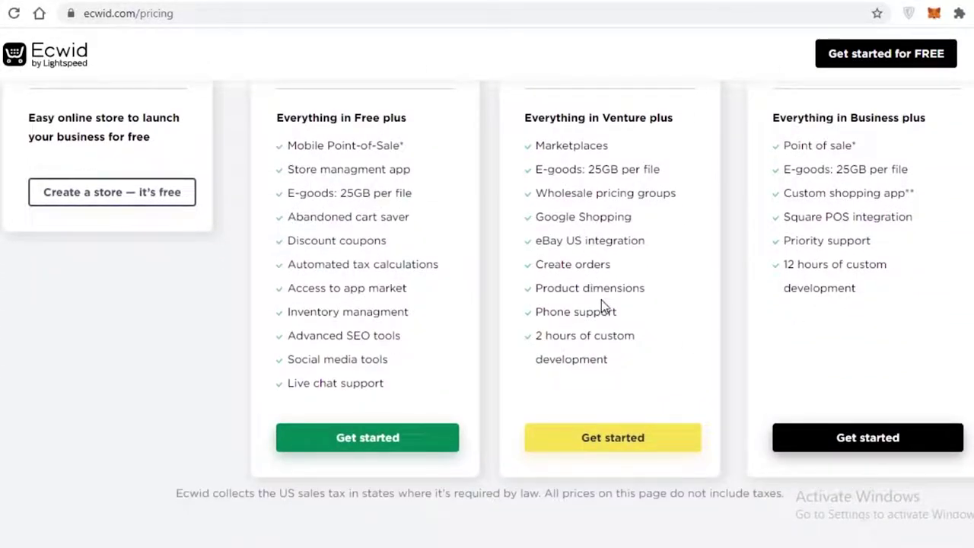
scroll(592, 278, up, 1)
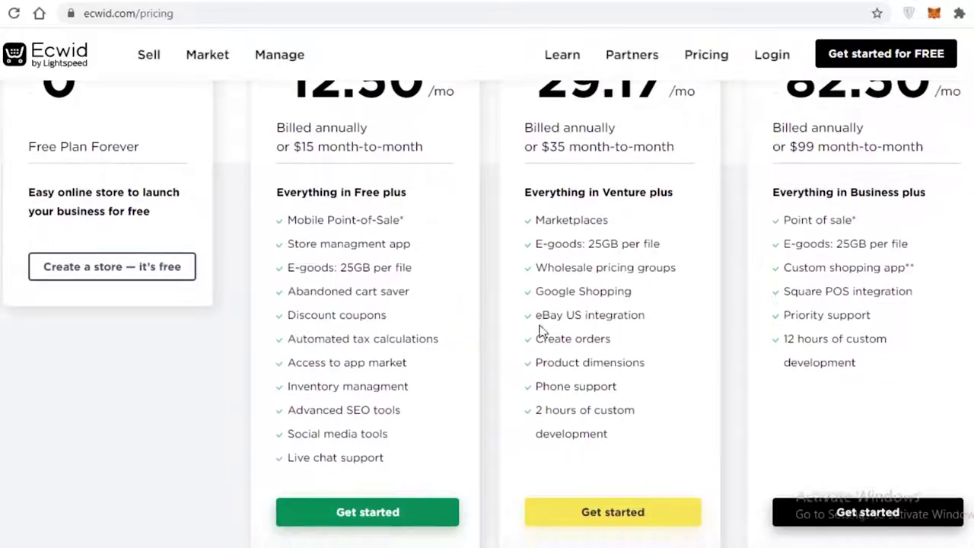
scroll(590, 274, down, 1)
scroll(588, 267, up, 1)
scroll(588, 268, up, 3)
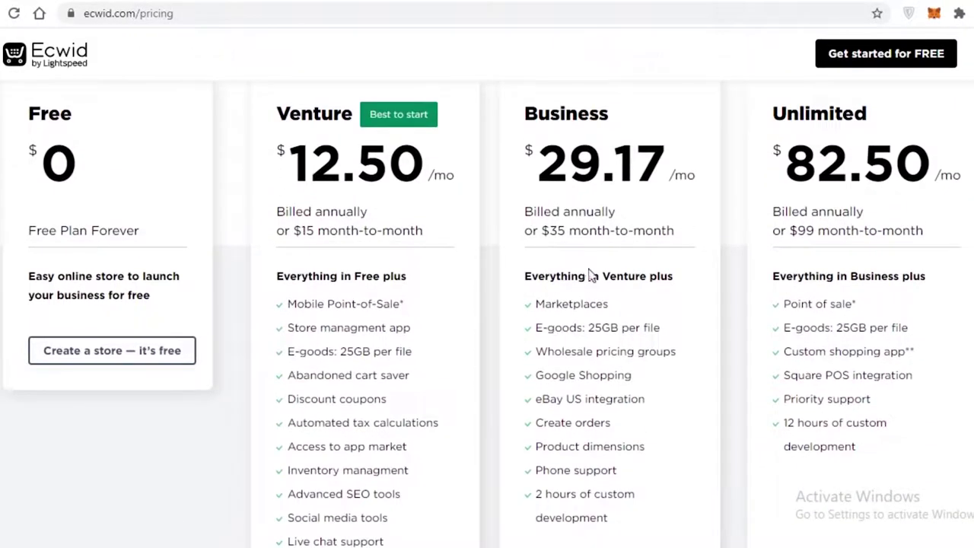
Examine the Unlimited plan's price and features against the other plans on the pricing page
scroll(925, 232, down, 1)
drag(772, 332, 913, 352)
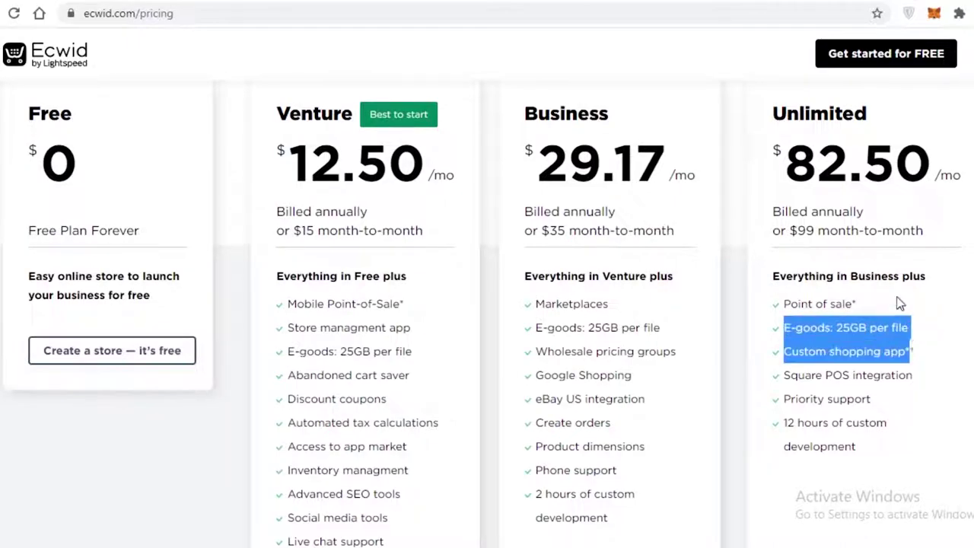
click(898, 301)
scroll(748, 391, down, 3)
scroll(809, 246, up, 5)
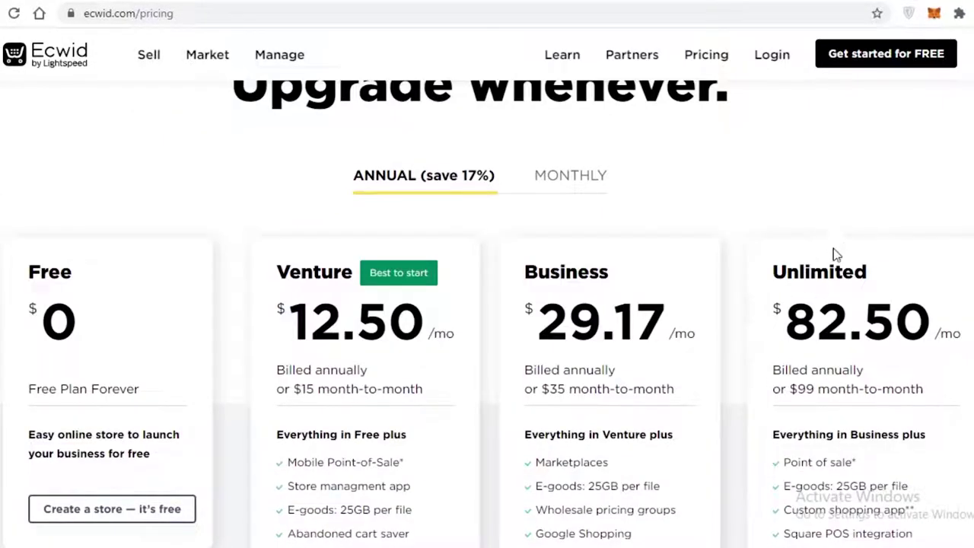
scroll(833, 253, down, 5)
scroll(805, 233, up, 4)
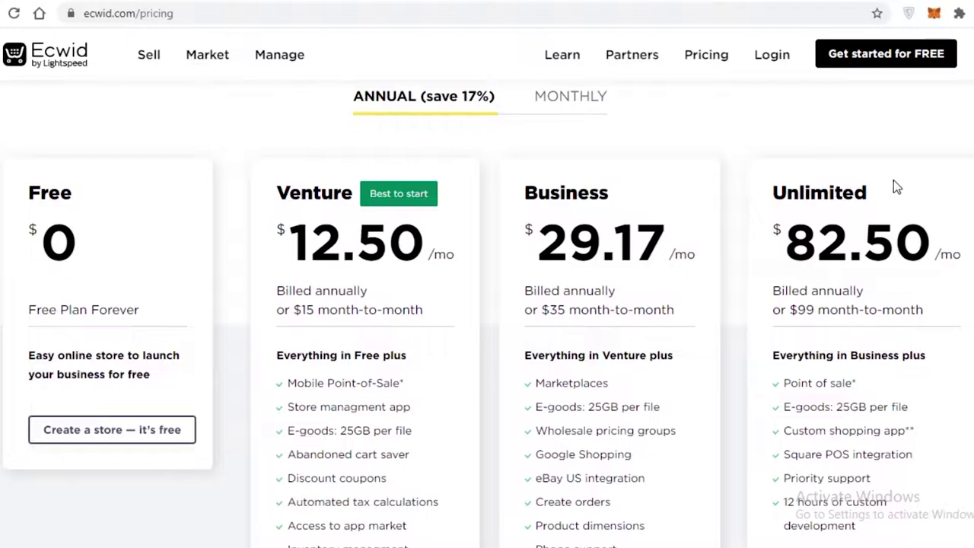
scroll(893, 187, down, 5)
scroll(820, 213, up, 4)
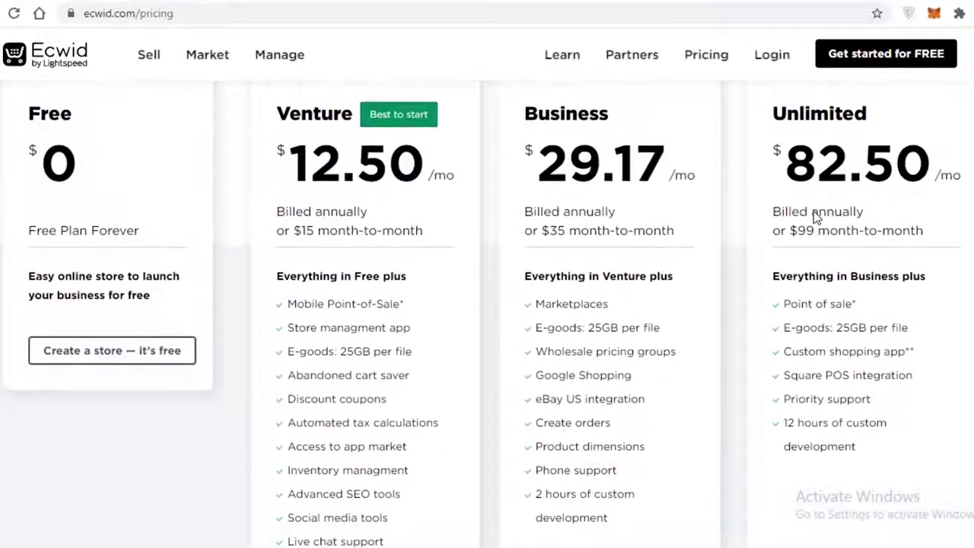
scroll(852, 201, up, 2)
scroll(735, 418, down, 4)
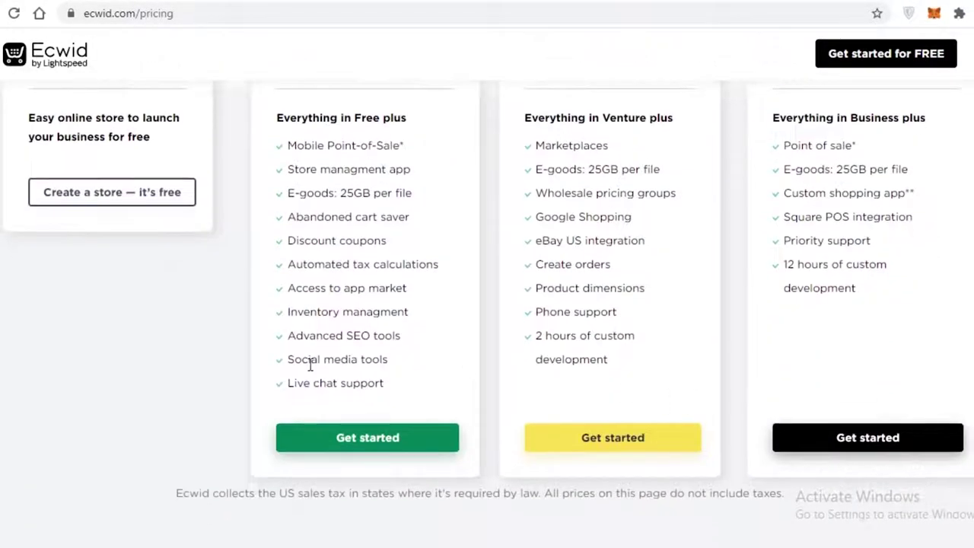
scroll(347, 329, up, 4)
scroll(344, 331, down, 5)
scroll(291, 424, up, 6)
scroll(292, 420, down, 6)
scroll(51, 447, up, 3)
scroll(51, 446, up, 3)
Look over the Compare features table for monthly prices, annual prices and transaction fees, and return to the plan cards
scroll(180, 366, down, 15)
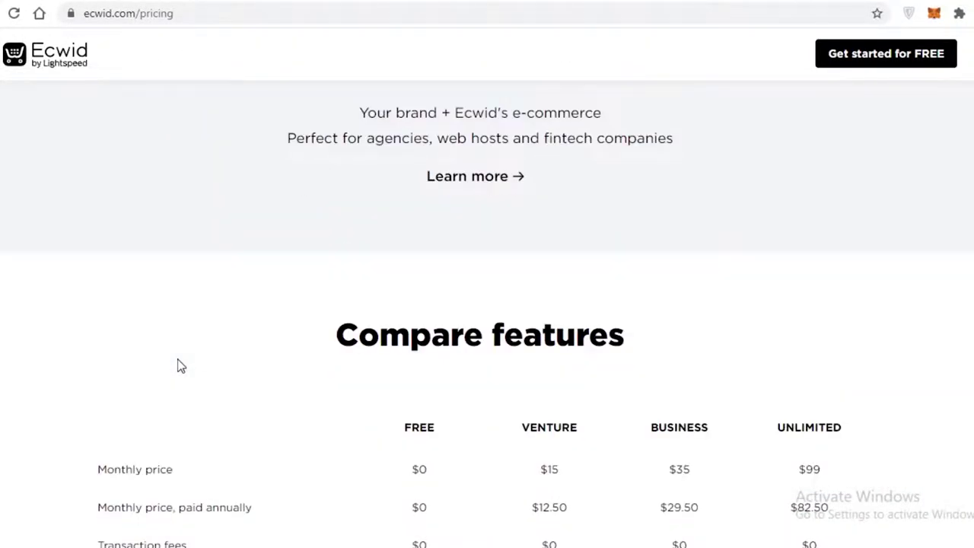
scroll(181, 365, up, 3)
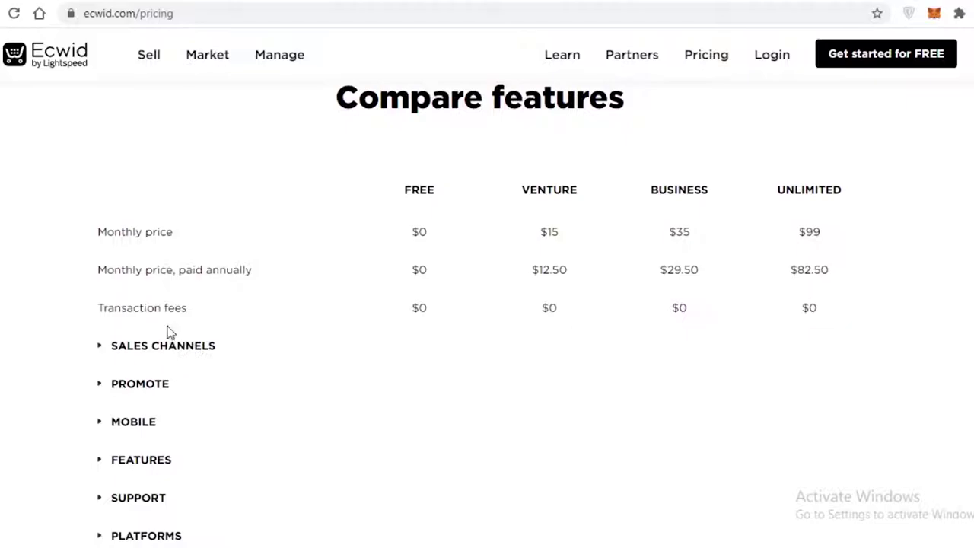
scroll(169, 332, up, 12)
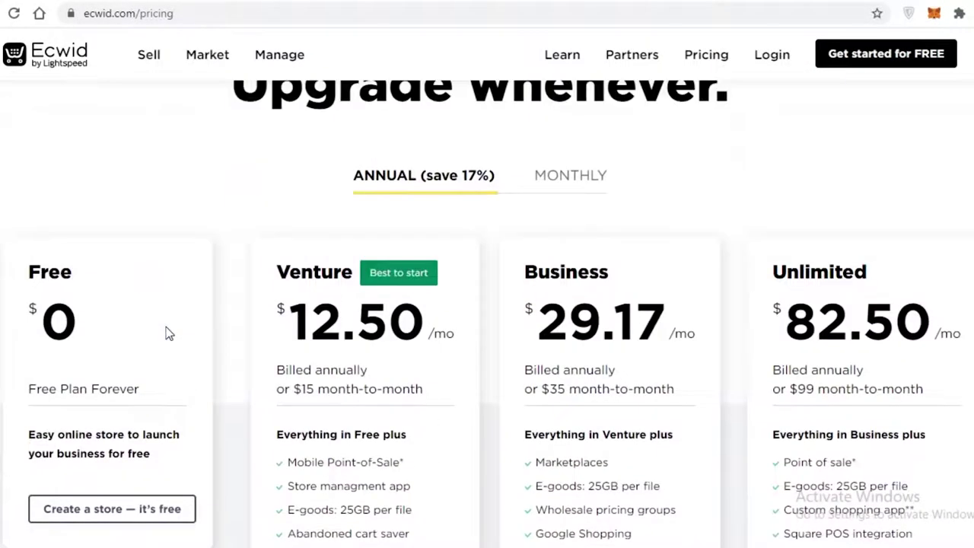
scroll(169, 332, down, 2)
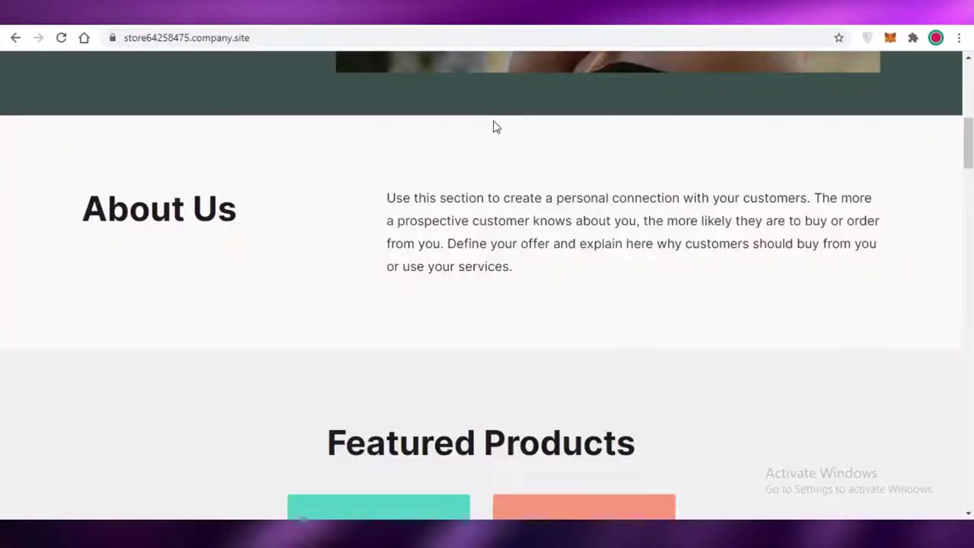
Switch to the live storefront and open its Store page of products
scroll(507, 149, up, 6)
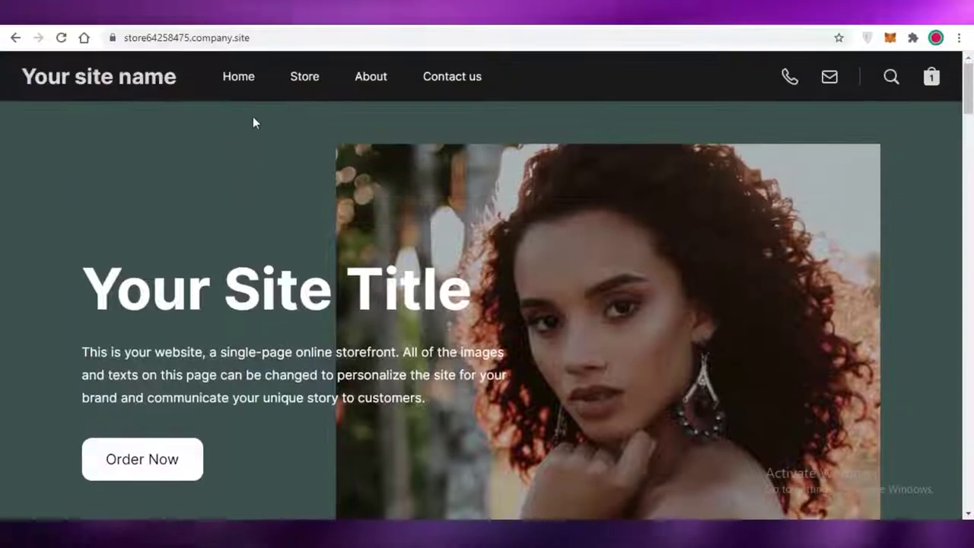
mouse_move(300, 85)
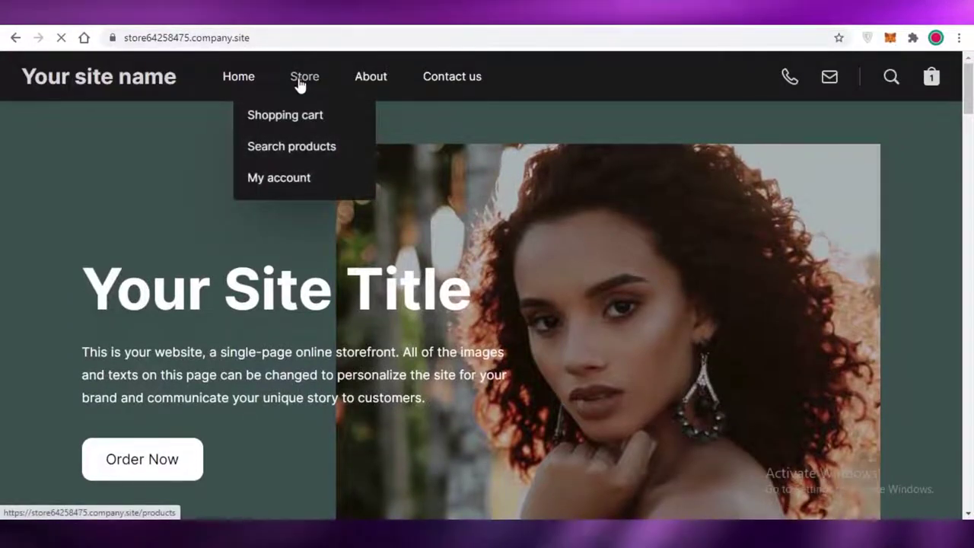
click(299, 83)
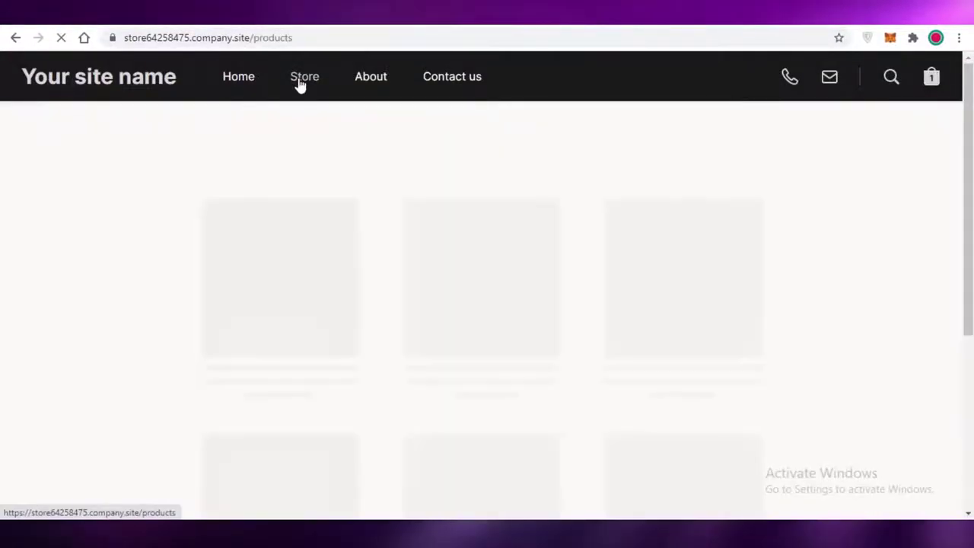